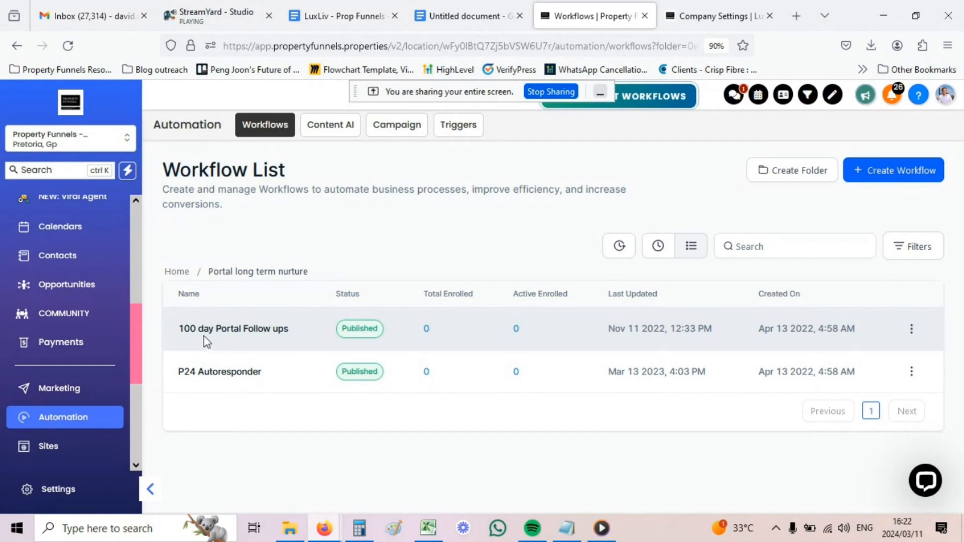
Open the First Time Buyer contact and examine its detail fields down to the portal fields and tags
left_click(69, 262)
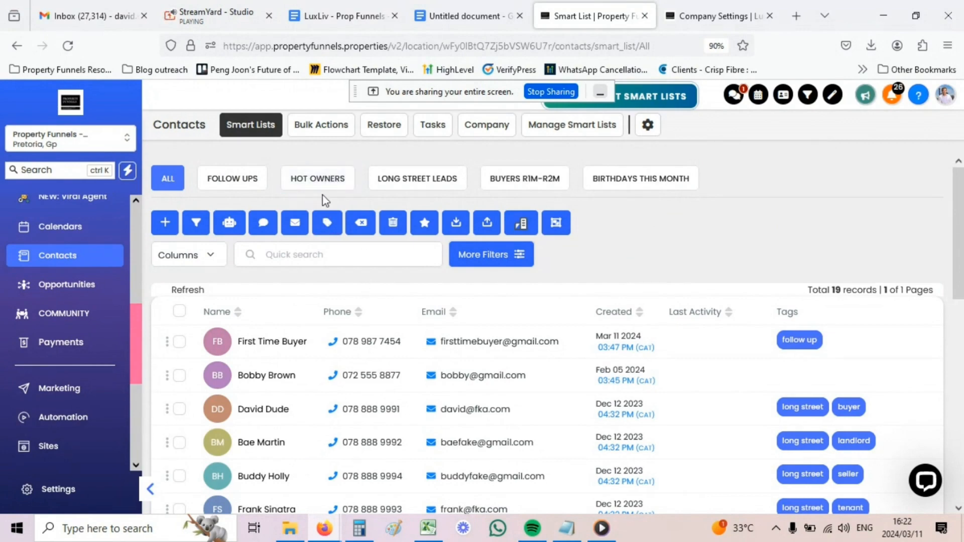
left_click(266, 345)
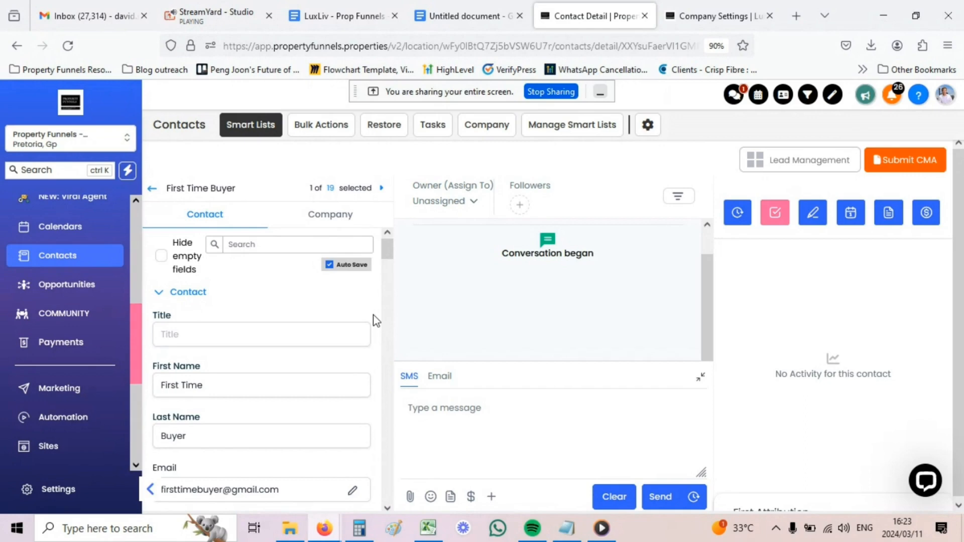
scroll(249, 280, "down", 10)
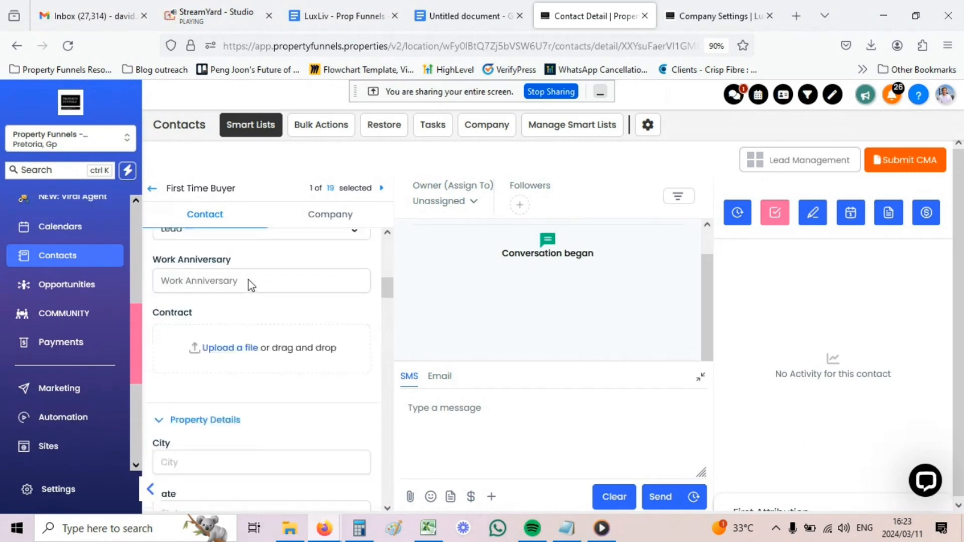
scroll(248, 280, "down", 10)
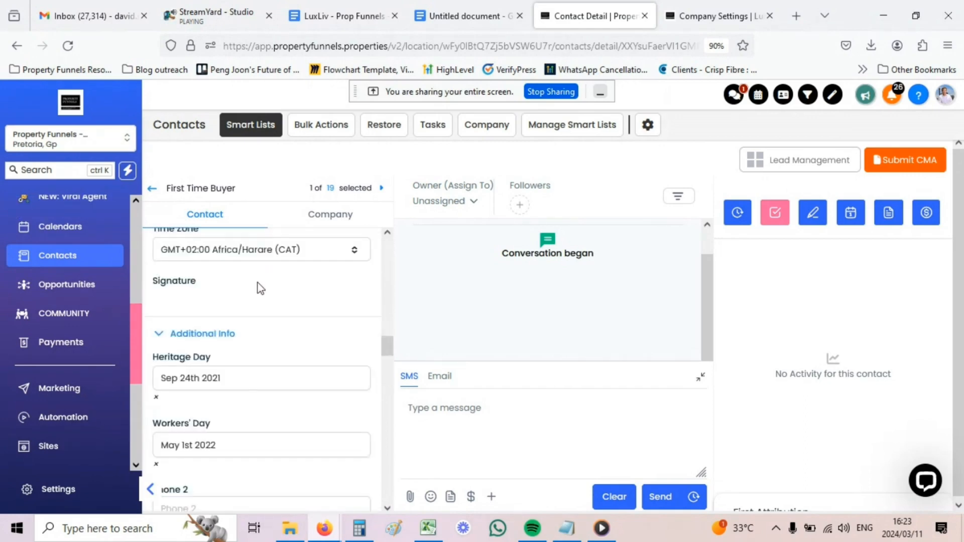
scroll(258, 283, "down", 10)
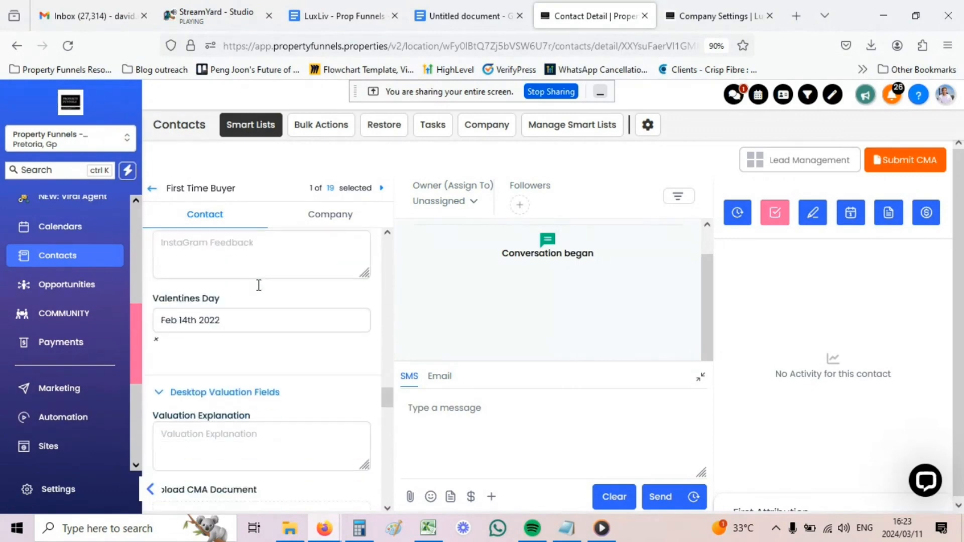
scroll(258, 285, "down", 5)
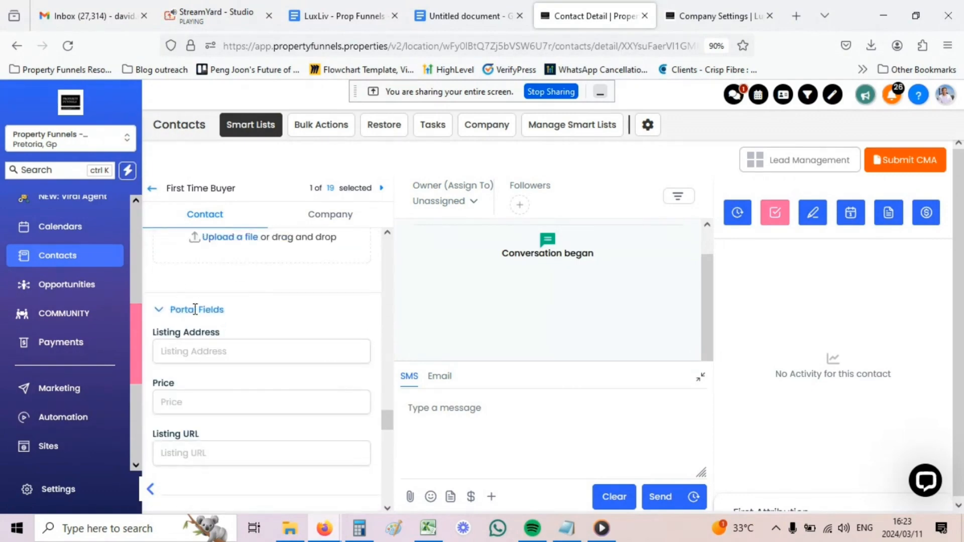
scroll(197, 331, "down", 10)
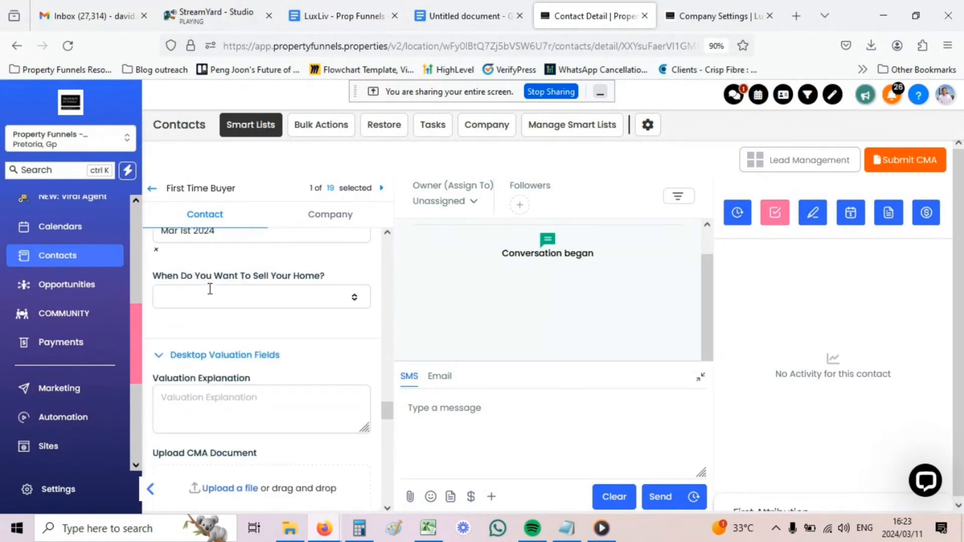
scroll(210, 288, "down", 6)
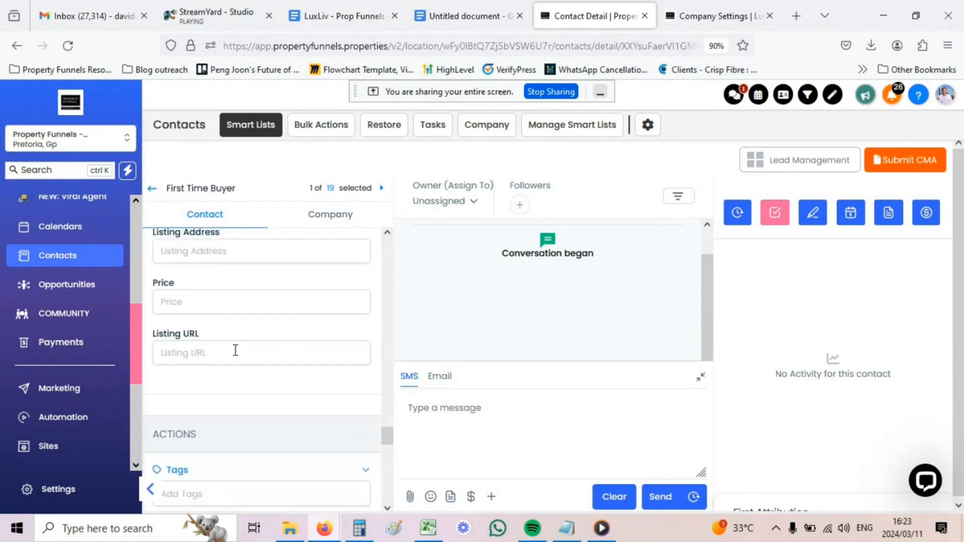
scroll(235, 351, "down", 1)
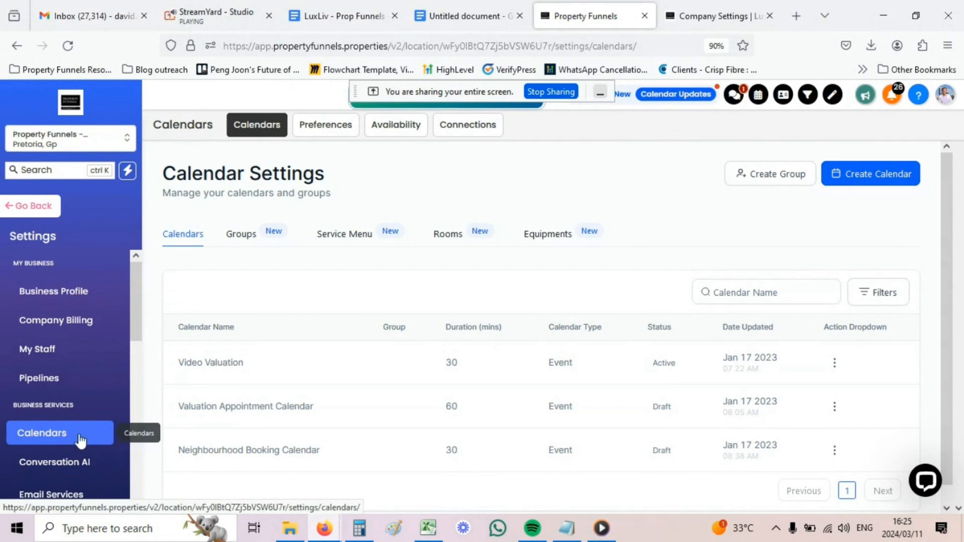
Start a new Round Robin calendar and enter the agent's full name as the calendar name
left_click(862, 176)
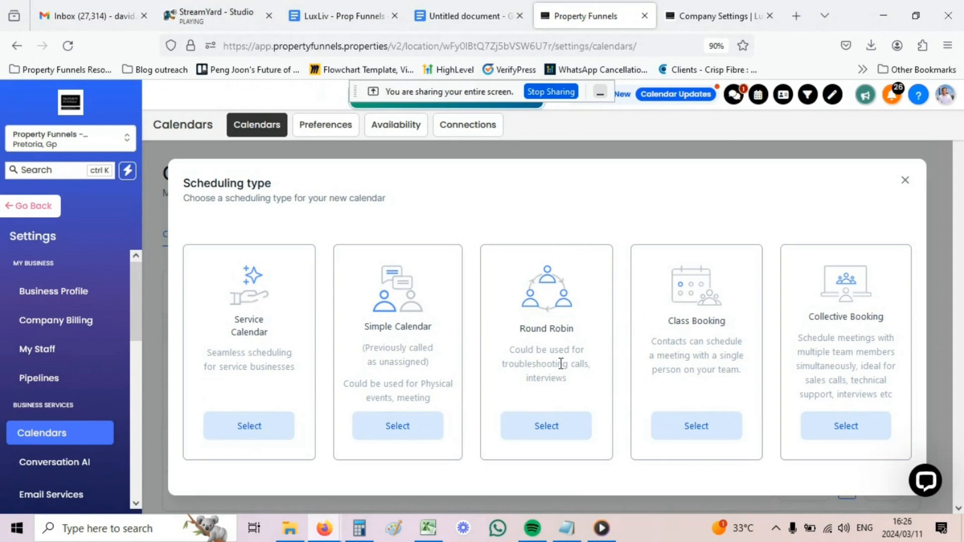
left_click(546, 429)
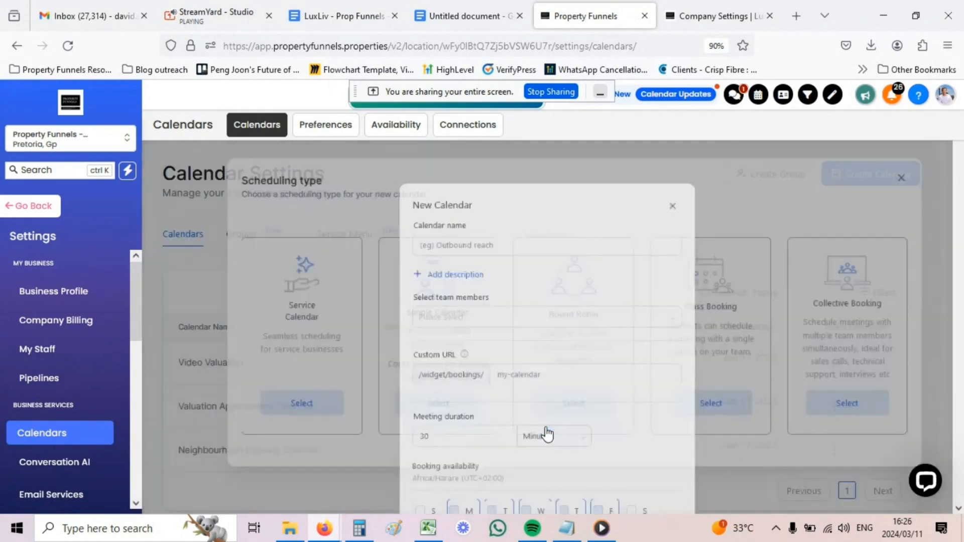
left_click(460, 210)
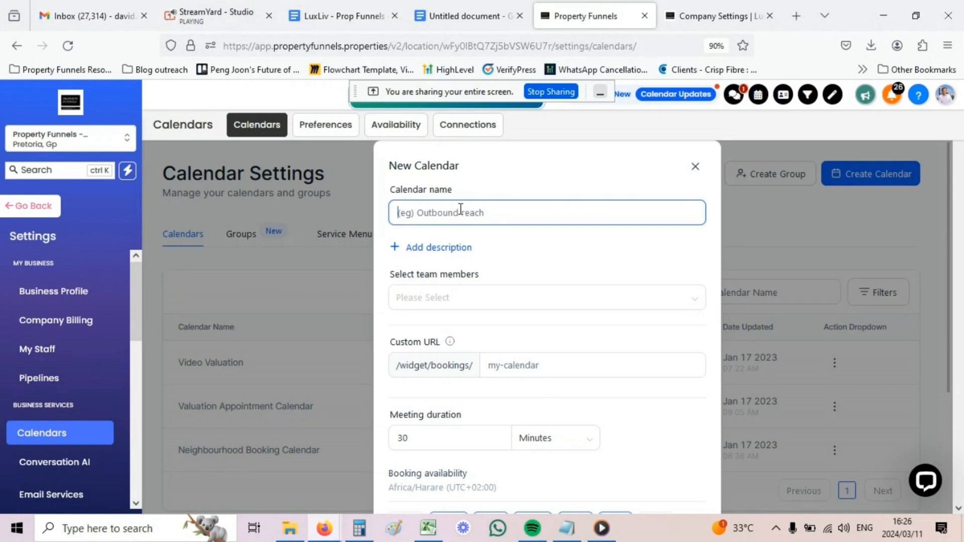
type("B")
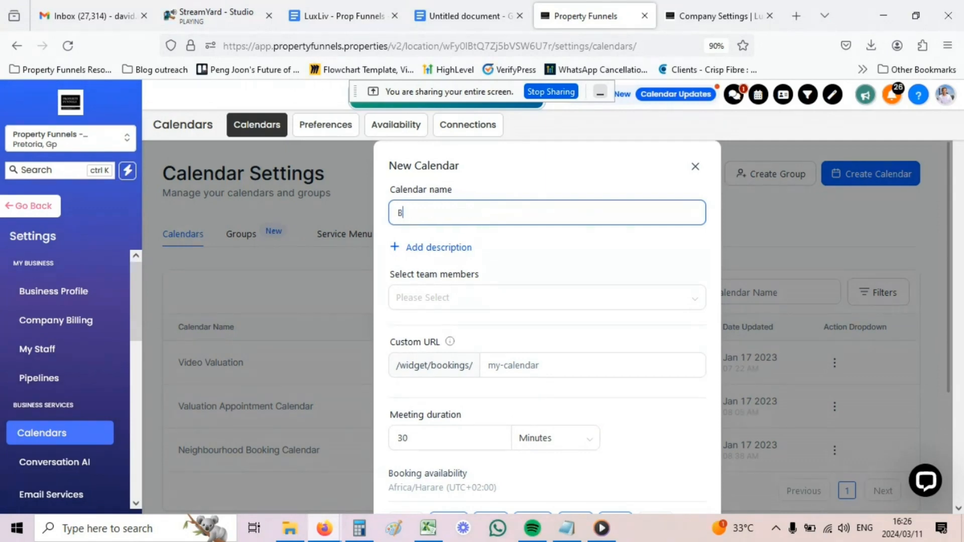
type("illy Bob")
Add the description "Helping you buy in Waterkloof" to the new calendar
left_click(447, 254)
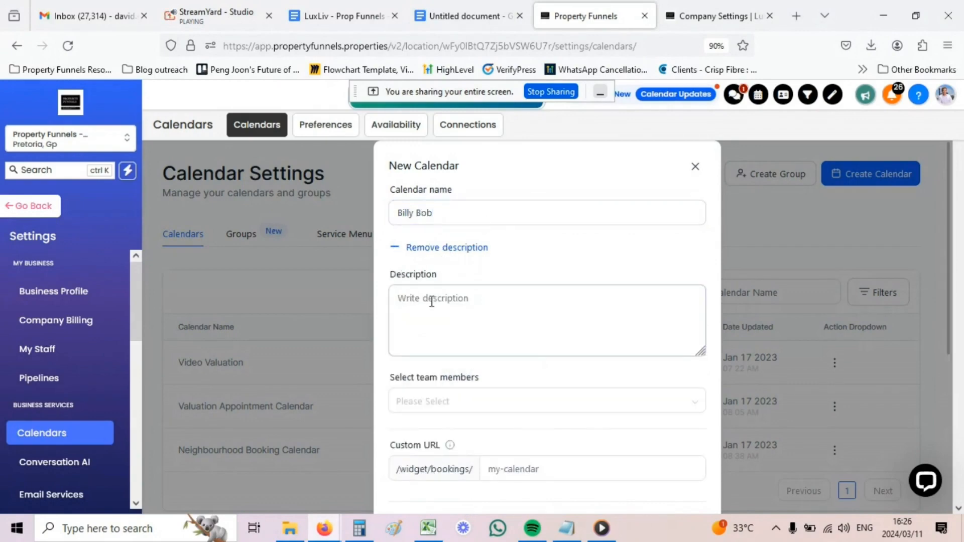
left_click(430, 301)
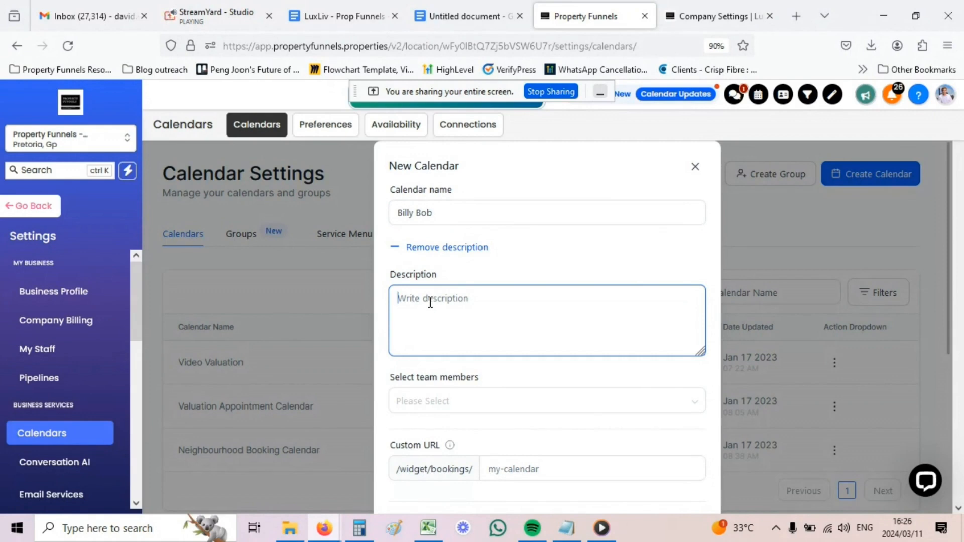
type("Helpon")
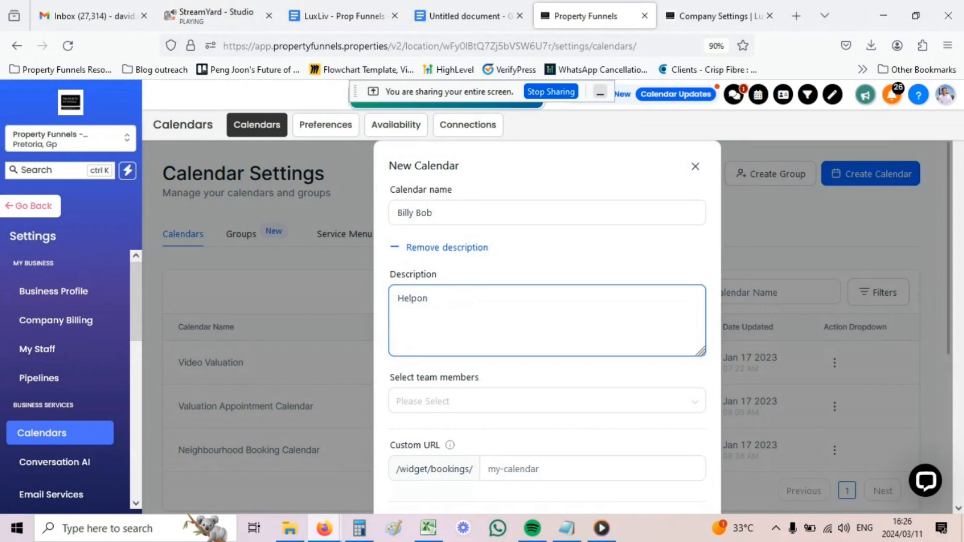
key("BackSpace")
key("BackSpace")
type("ing you buy in")
type("Waterkloof")
Assign the listed team member to the calendar and enter the agent's hyphenated name as its custom URL
key("Tab")
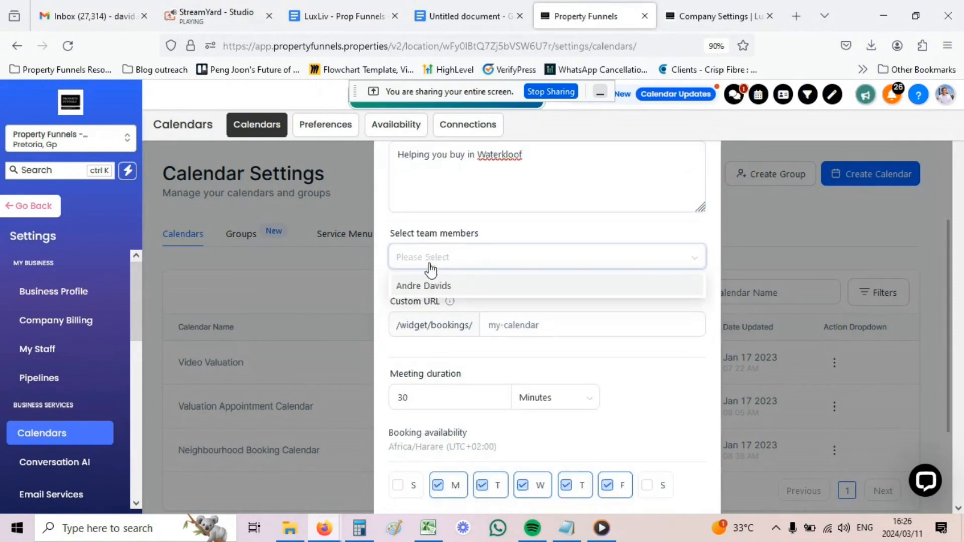
left_click(428, 286)
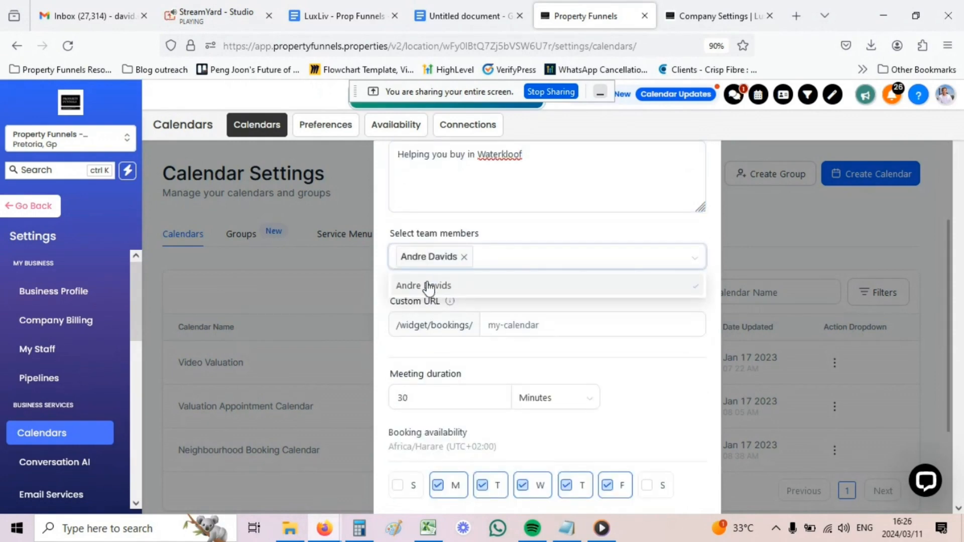
left_click(492, 233)
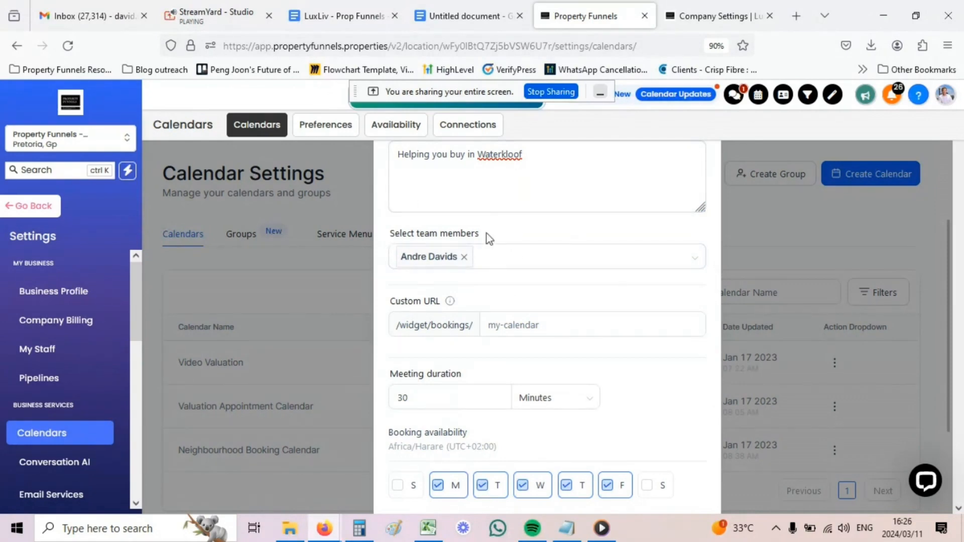
scroll(549, 224, "down", 2)
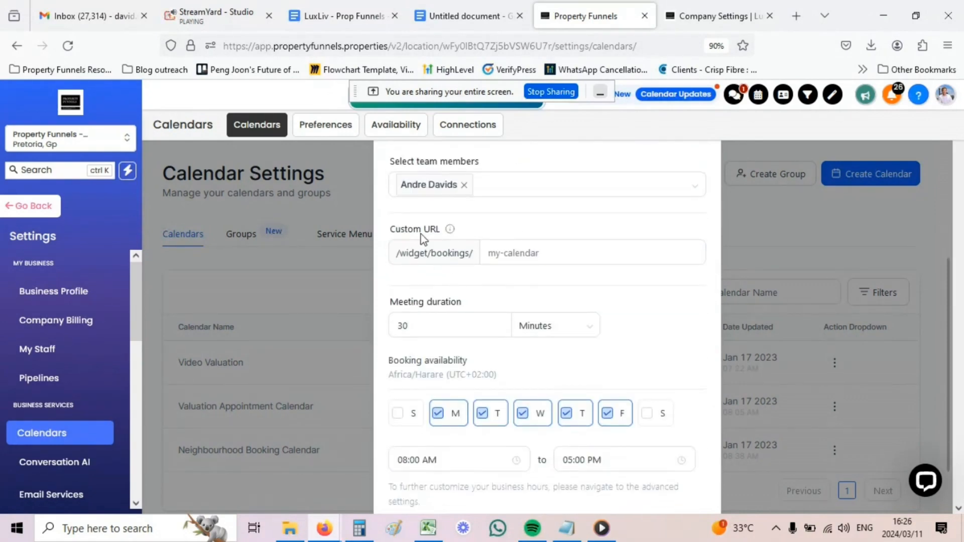
left_click(500, 252)
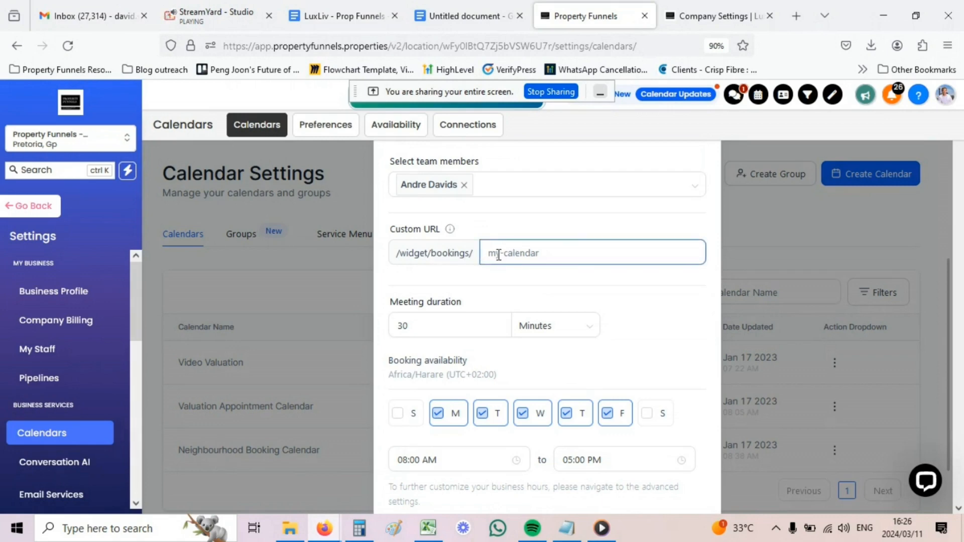
type("bliiy-bob")
left_click(517, 276)
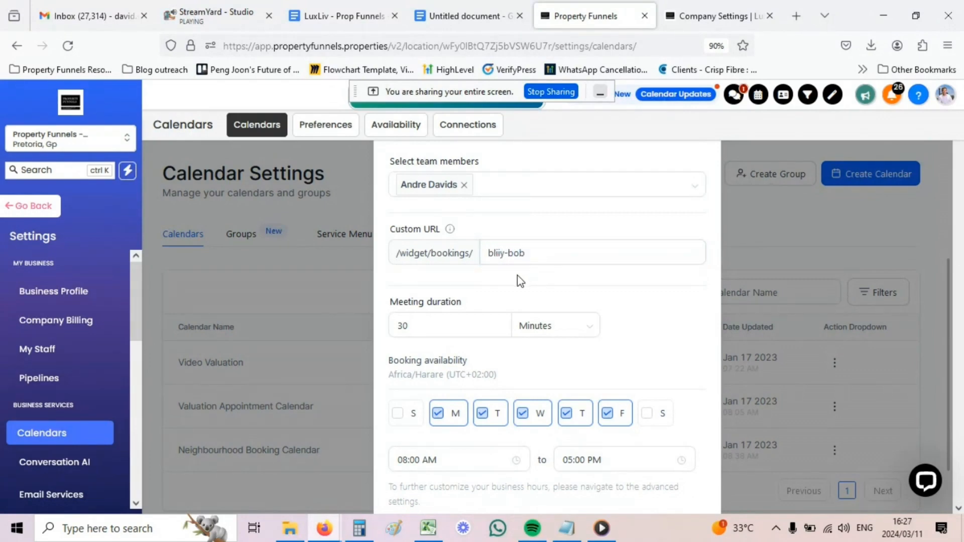
Add Sunday and Saturday to the calendar's booking availability
scroll(516, 275, "down", 2)
left_click(455, 246)
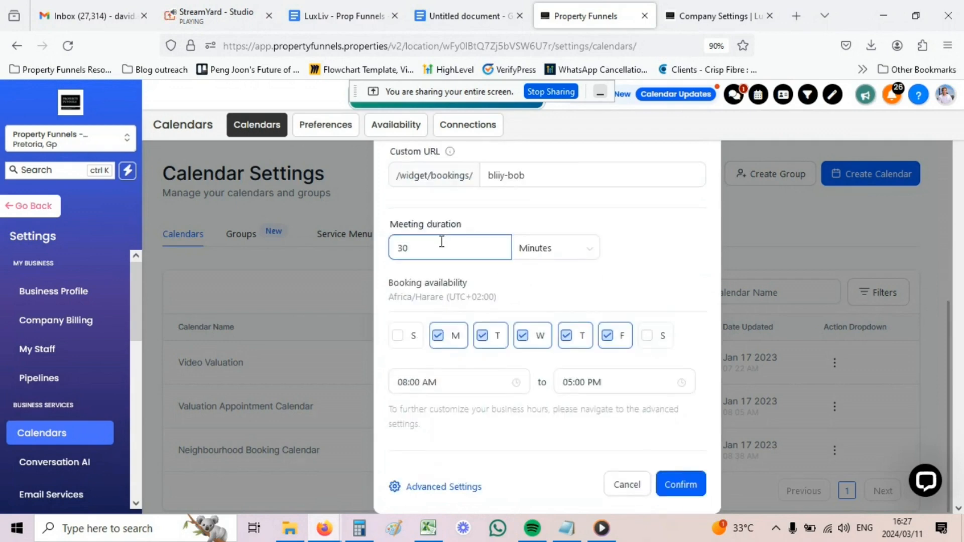
left_click(407, 249)
left_click(400, 344)
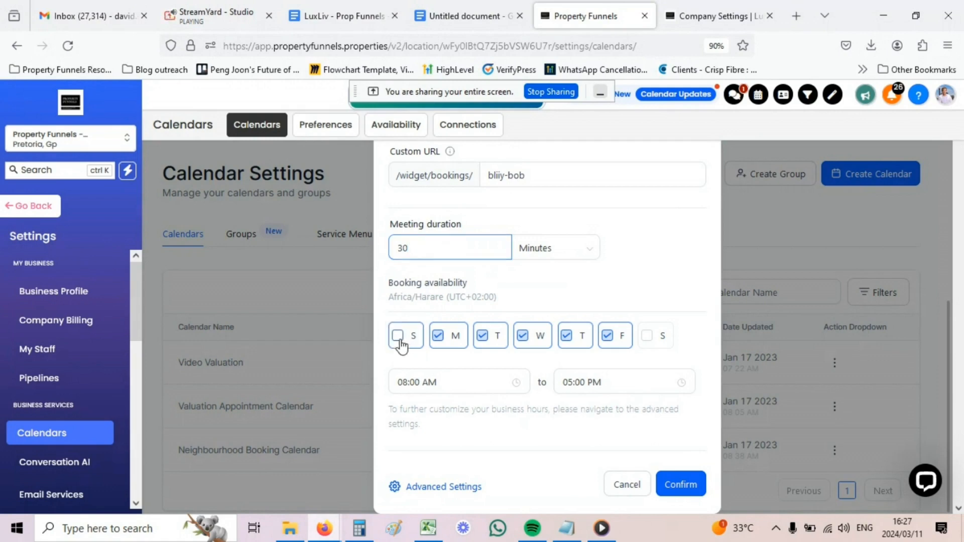
left_click(647, 343)
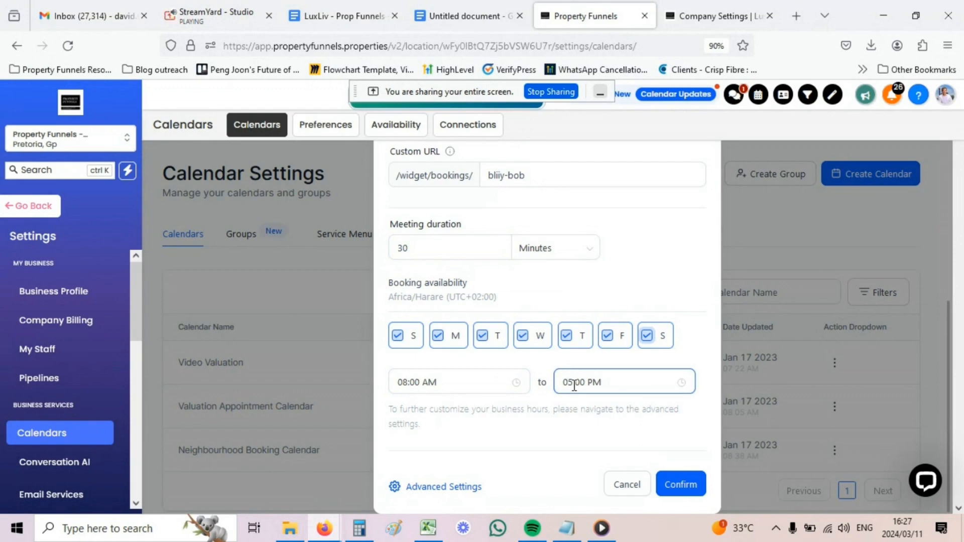
Set the end of the booking hours to 08:00 PM and confirm creation of the calendar
left_click(574, 385)
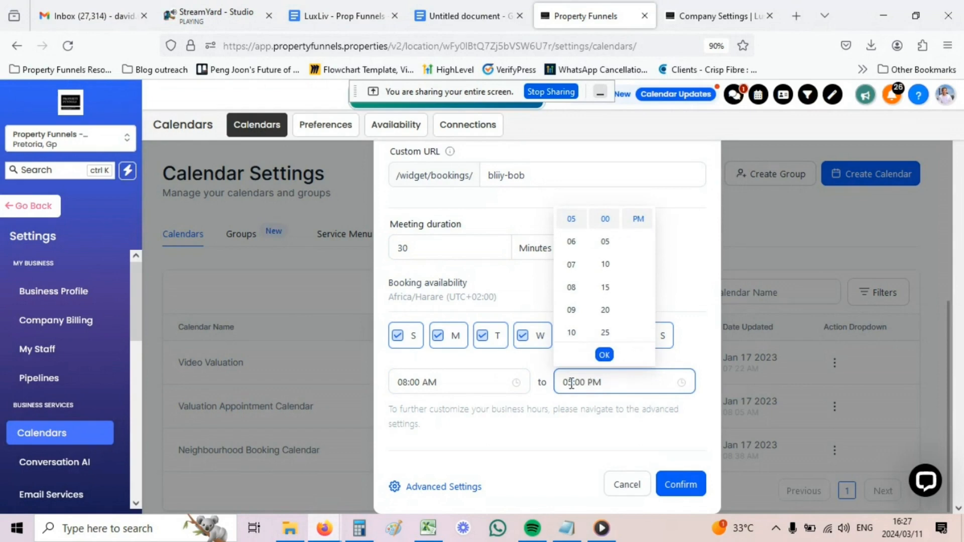
left_click(571, 287)
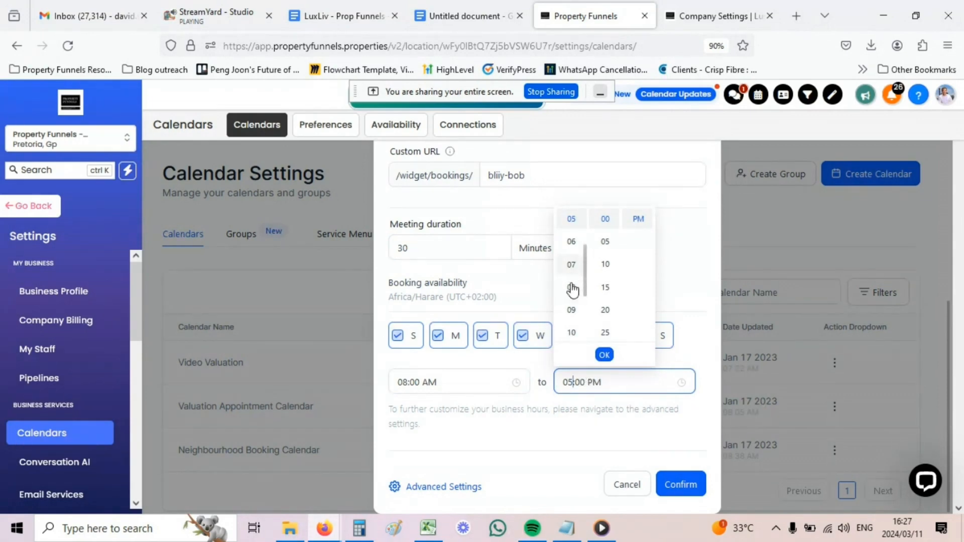
left_click(604, 354)
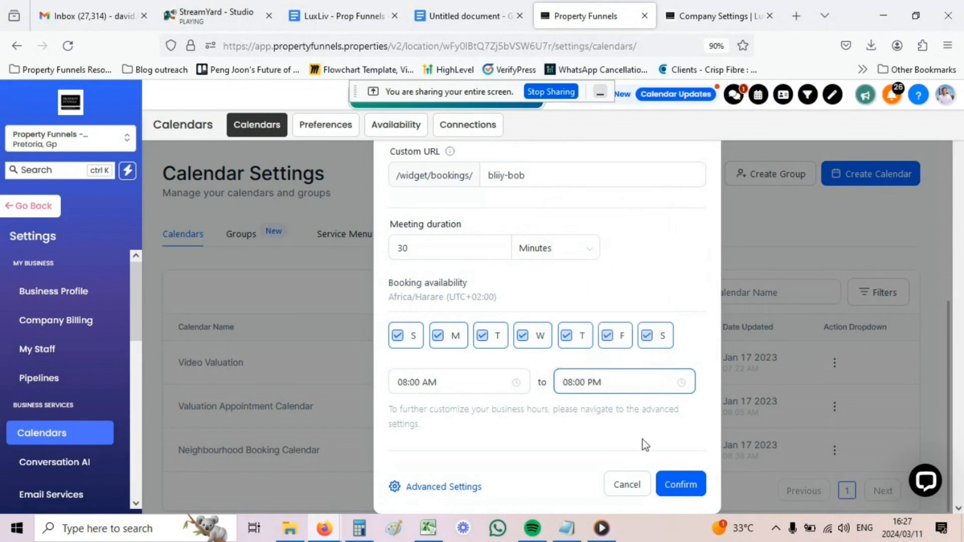
left_click(681, 485)
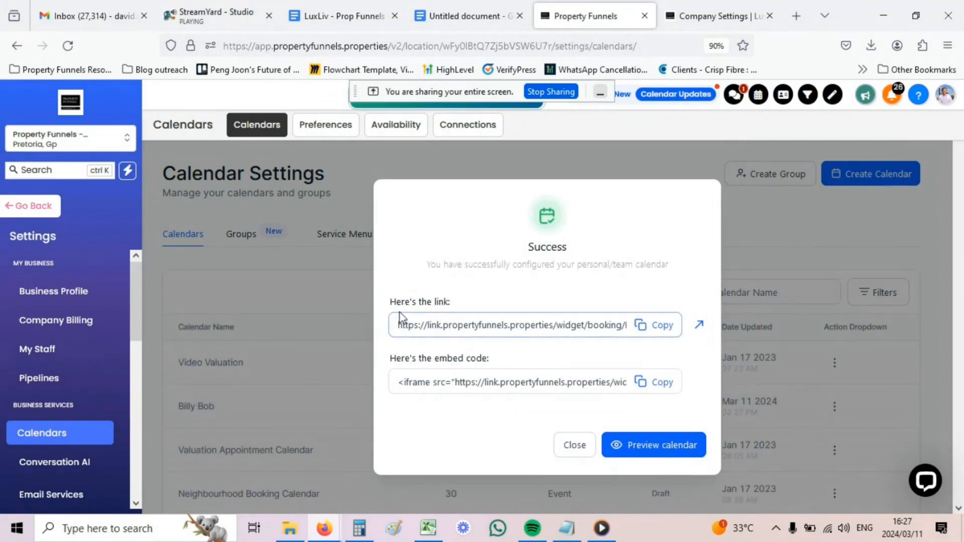
Copy the new calendar's booking link and open it in a new browser tab
left_click(664, 326)
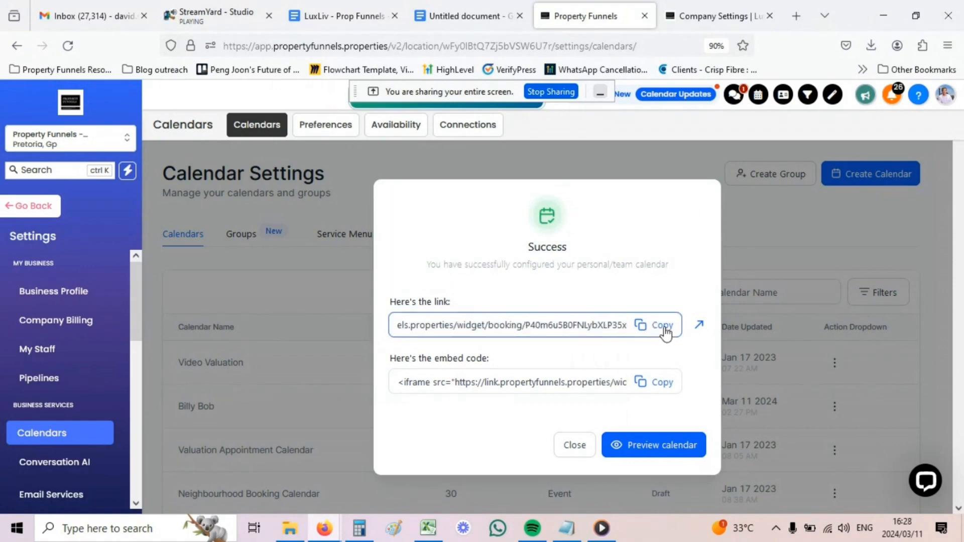
left_click(795, 15)
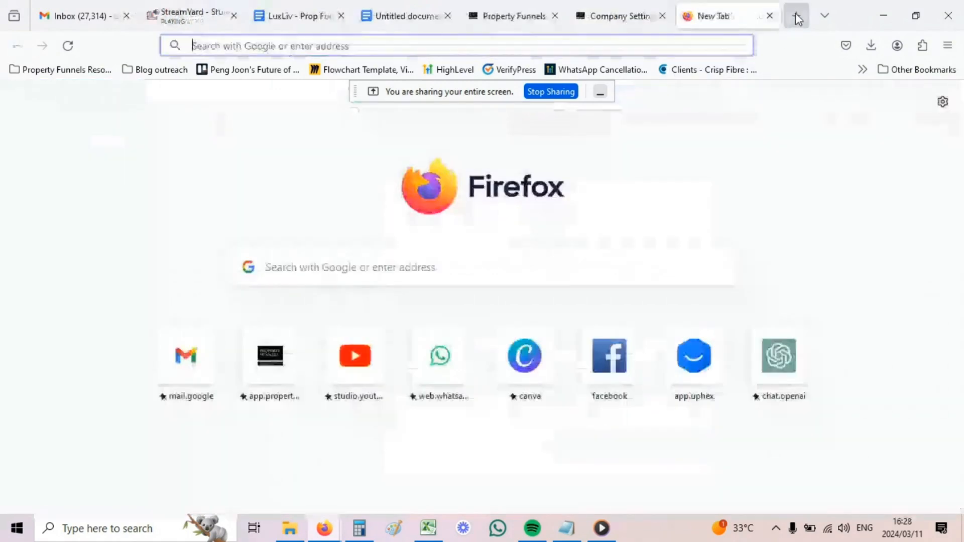
key("ctrl+v")
key("Return")
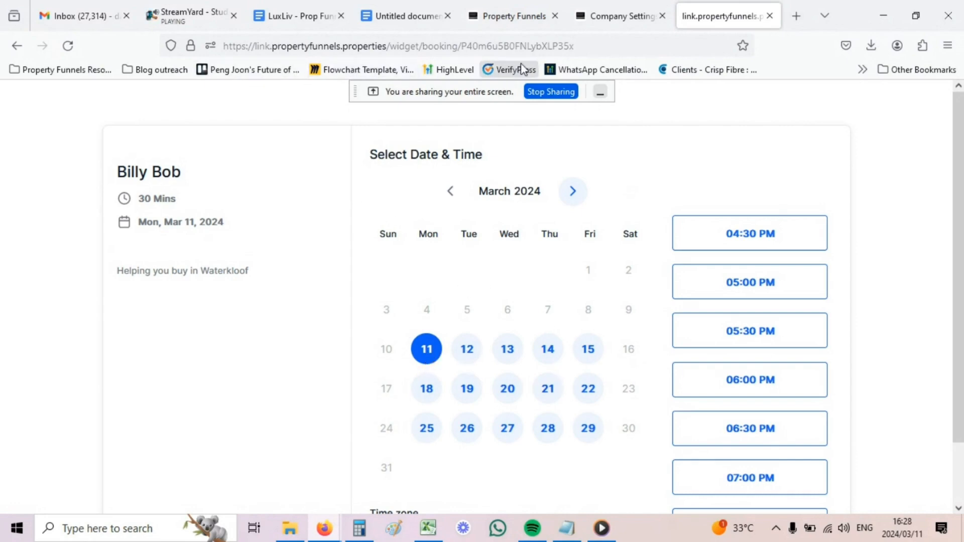
Select March 12, 2024 on the booking page and review the time slots offered for that day
scroll(412, 296, "down", 2)
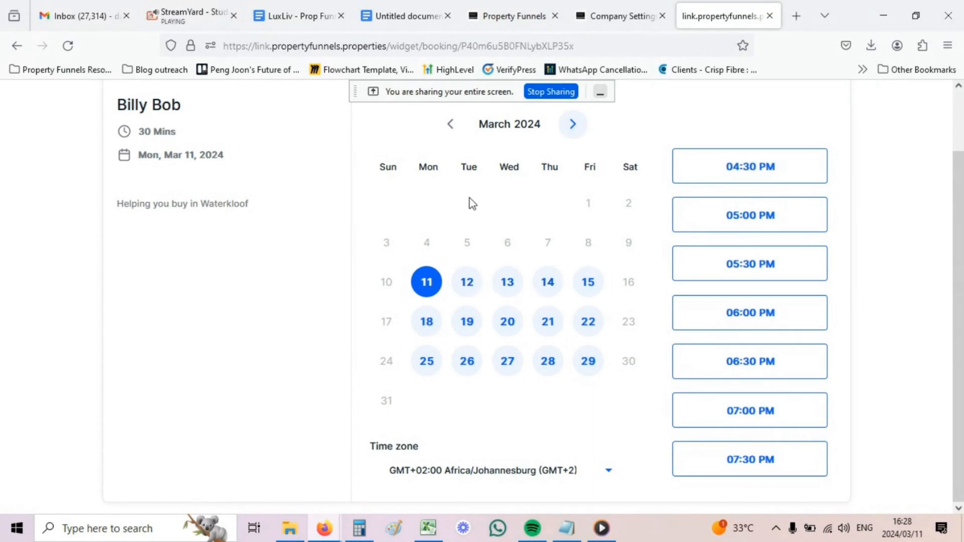
left_click(468, 288)
scroll(783, 209, "down", 5)
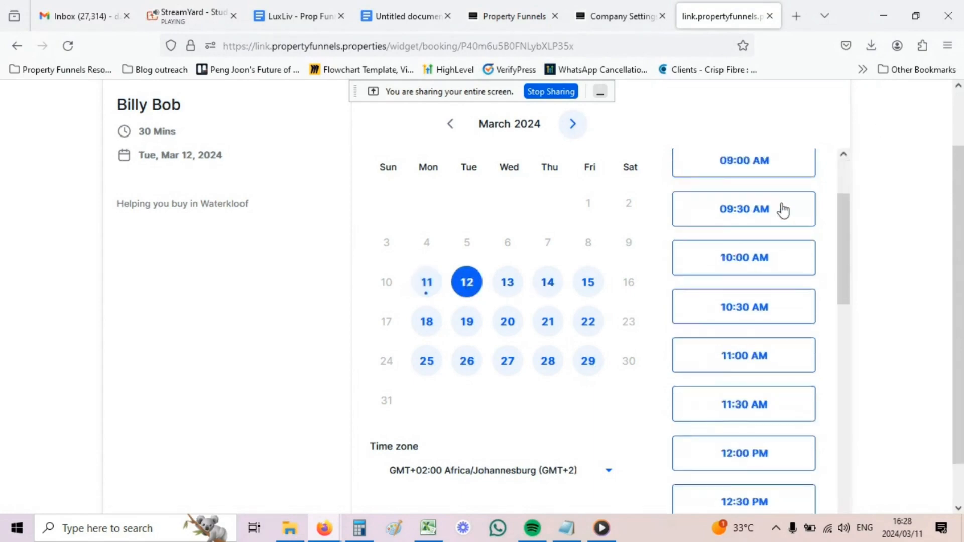
scroll(753, 359, "down", 7)
scroll(745, 354, "down", 3)
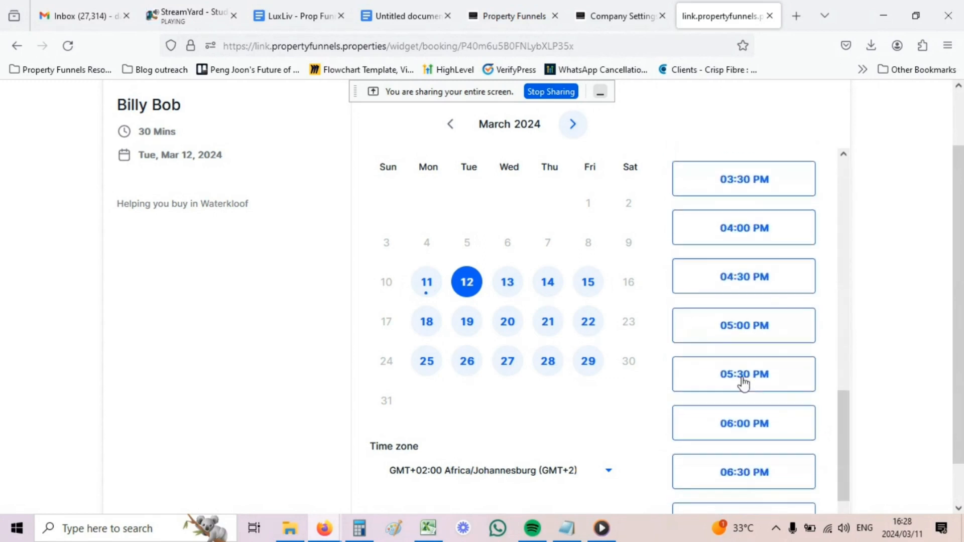
Choose the 05:30 PM slot to view the booking details form, and close the new calendar's success dialog in the calendar settings
left_click(736, 374)
left_click(783, 375)
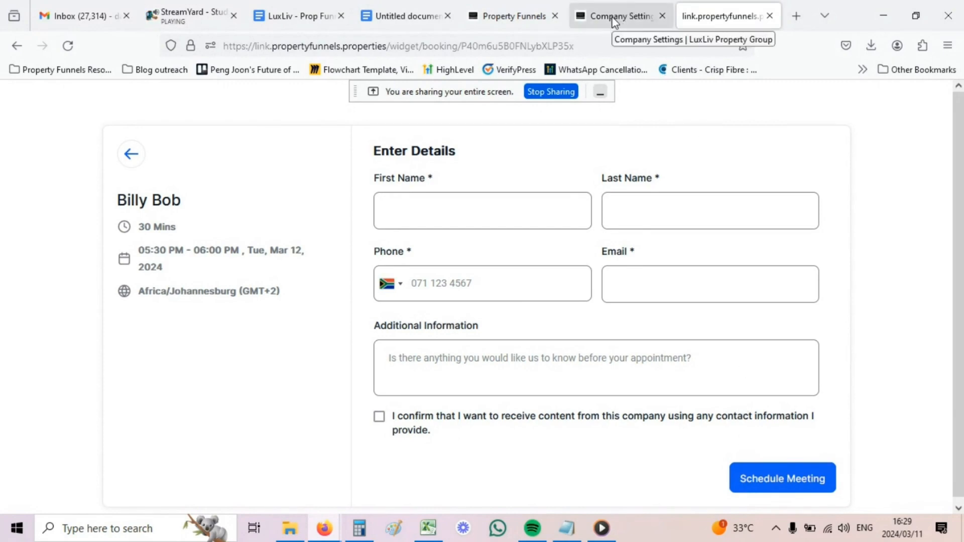
left_click(521, 15)
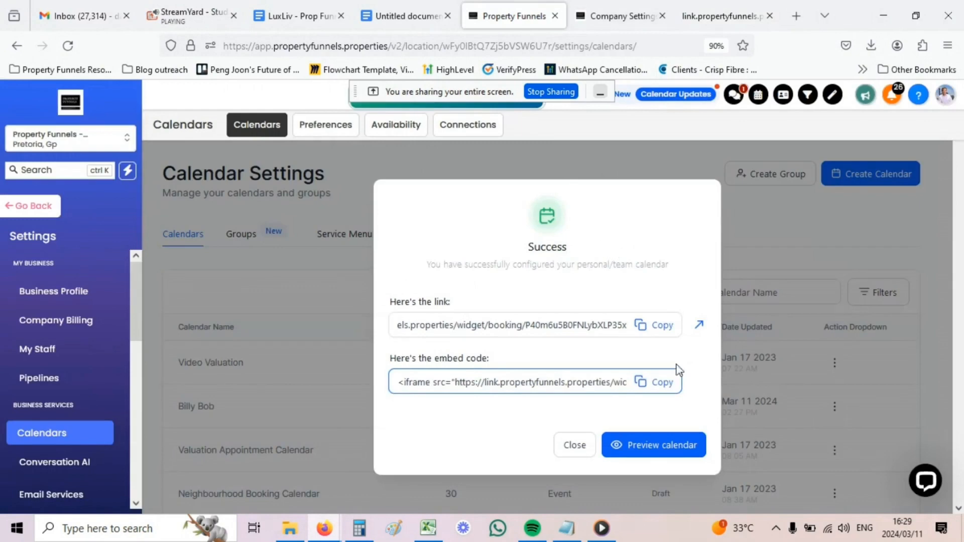
left_click(572, 447)
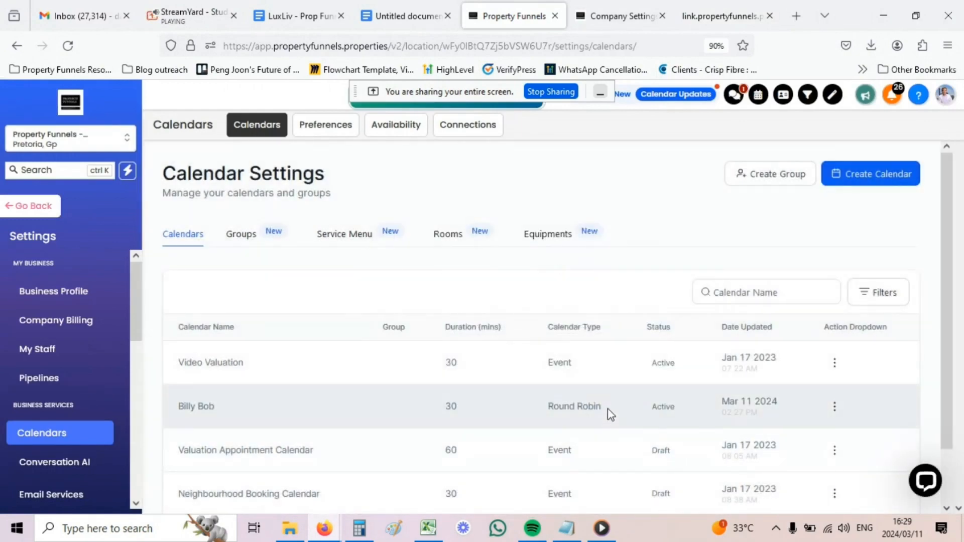
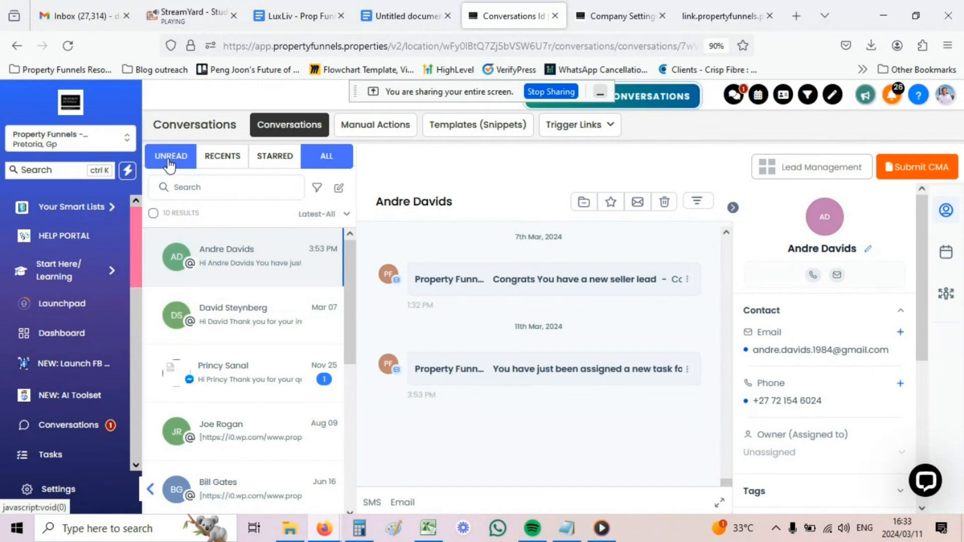
Review the first contact's conversation history and open the new-note notification email to check its content and delivery status
left_click(179, 164)
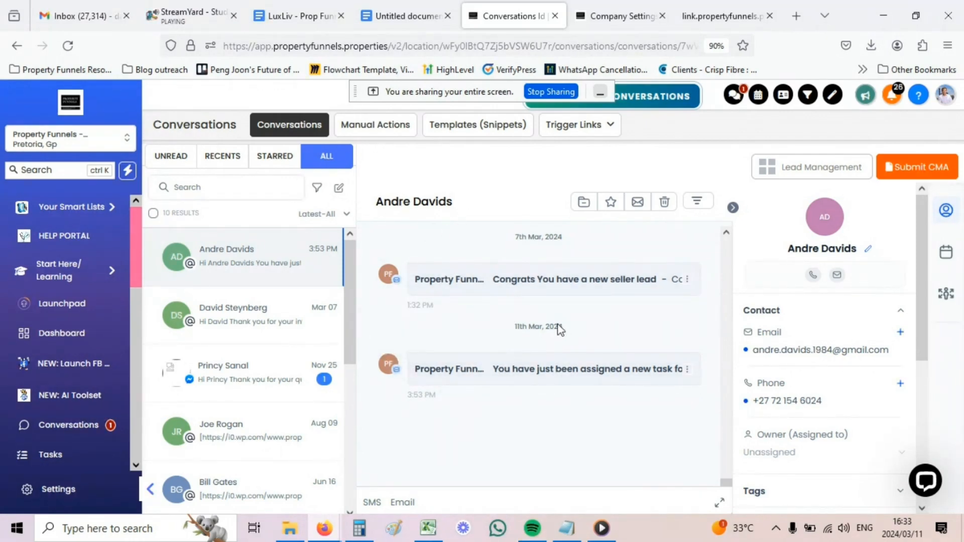
scroll(529, 301, "up", 5)
scroll(531, 303, "up", 6)
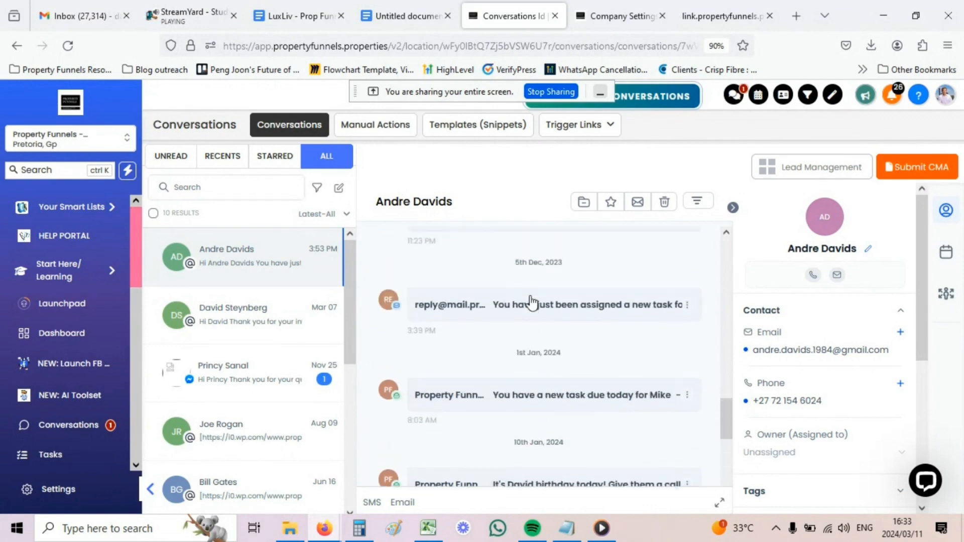
scroll(532, 302, "down", 2)
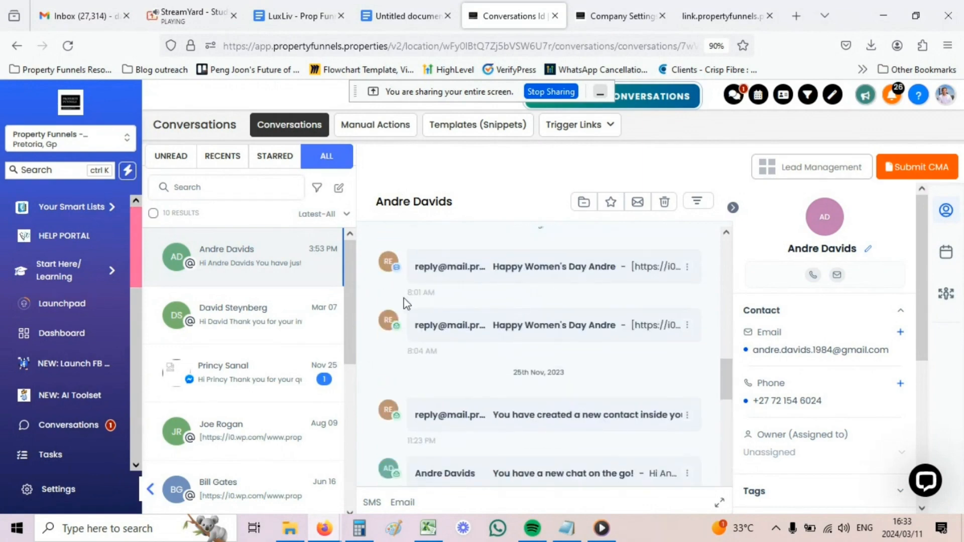
scroll(526, 339, "down", 3)
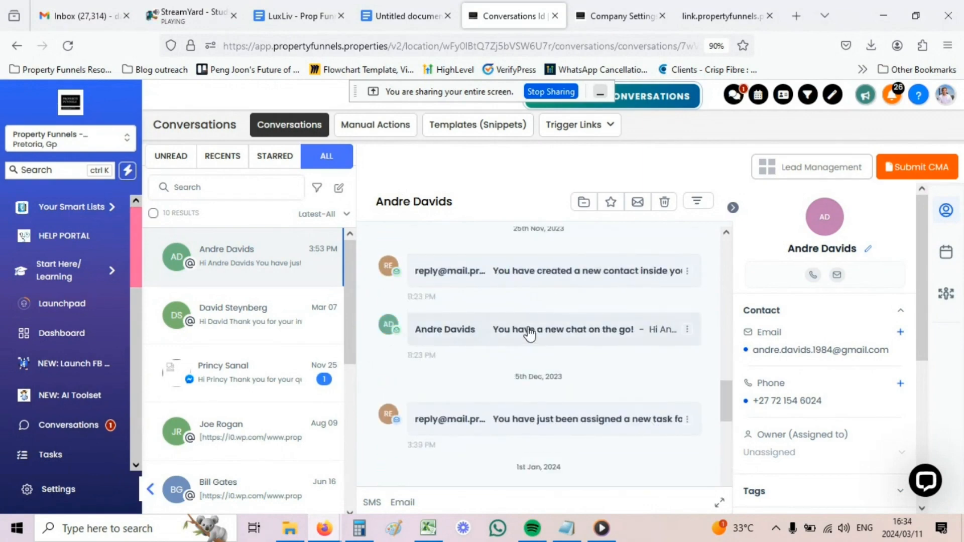
scroll(526, 334, "down", 3)
scroll(528, 329, "down", 5)
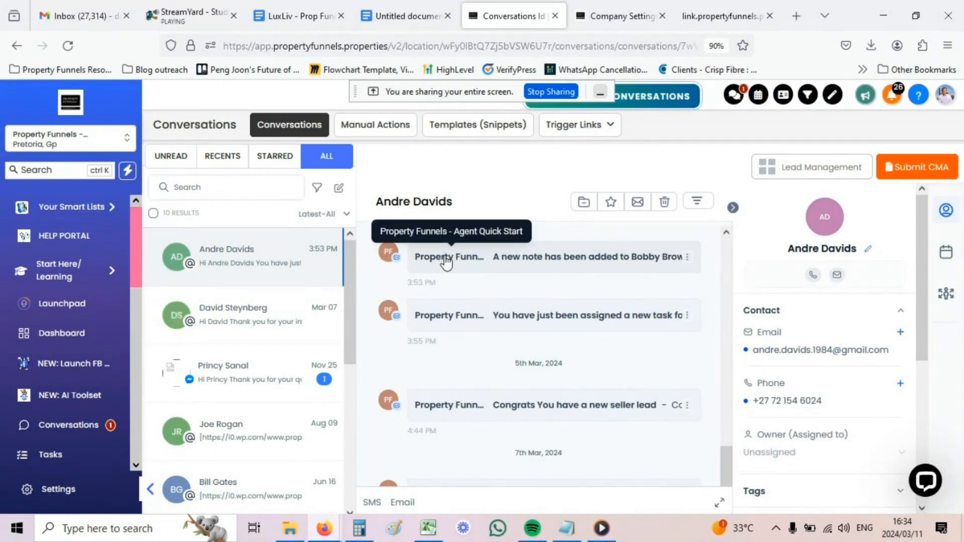
left_click(551, 261)
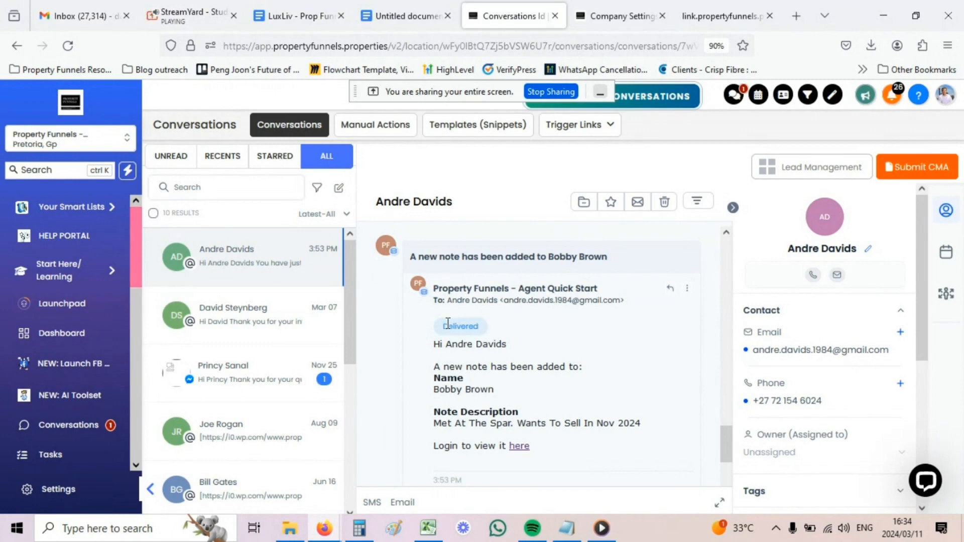
left_click_drag(447, 323, 474, 327)
left_click(474, 327)
Compose an email to the open contact with the subject "hello" and the message "hello again"
left_click(402, 504)
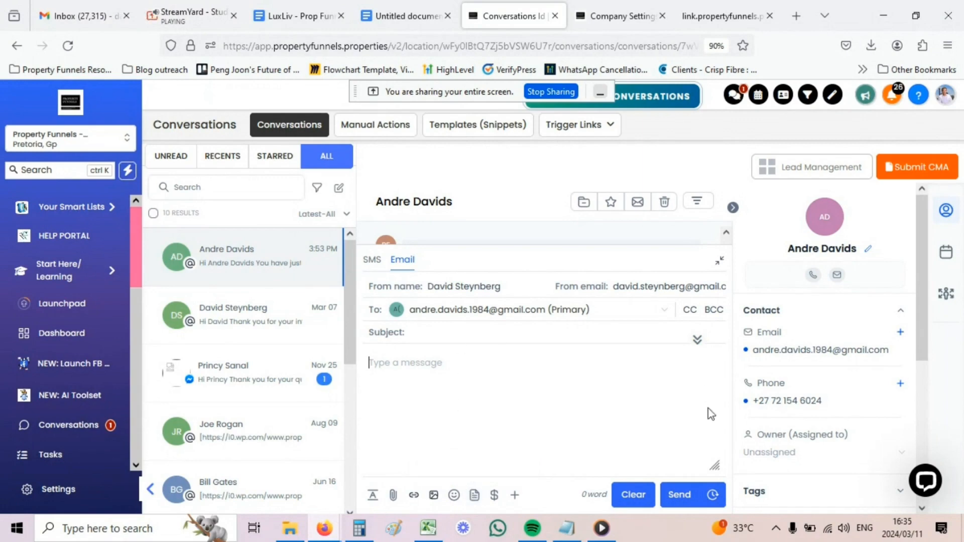
left_click(428, 332)
type("hel")
left_click(435, 369)
type("hello again")
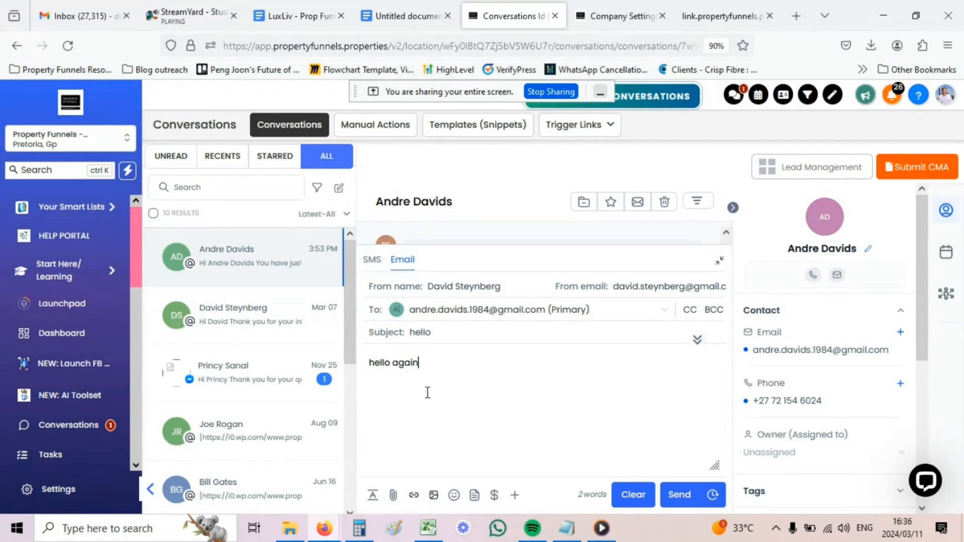
Open the scheduling options for the email and set the send date to 11 Mar 2024
left_click(713, 495)
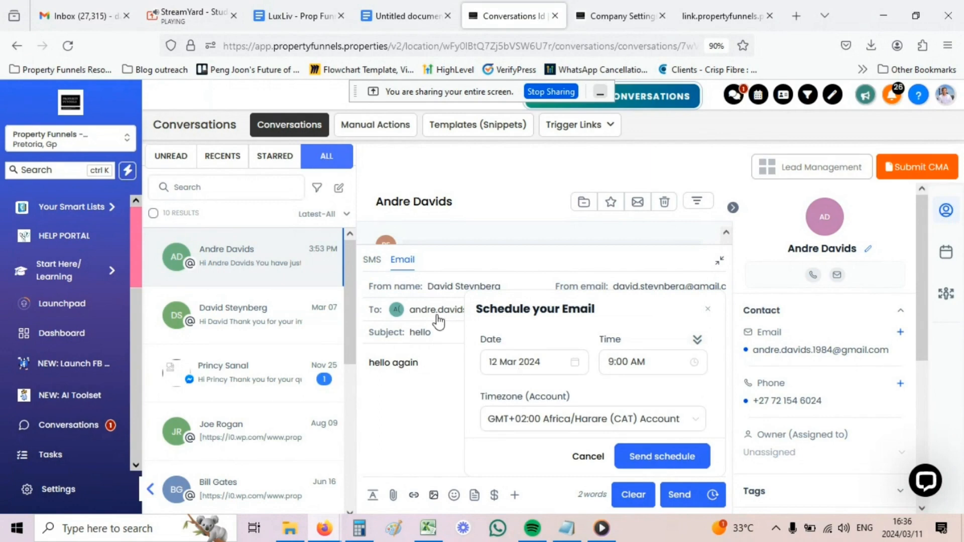
left_click(522, 363)
left_click(521, 359)
left_click(524, 251)
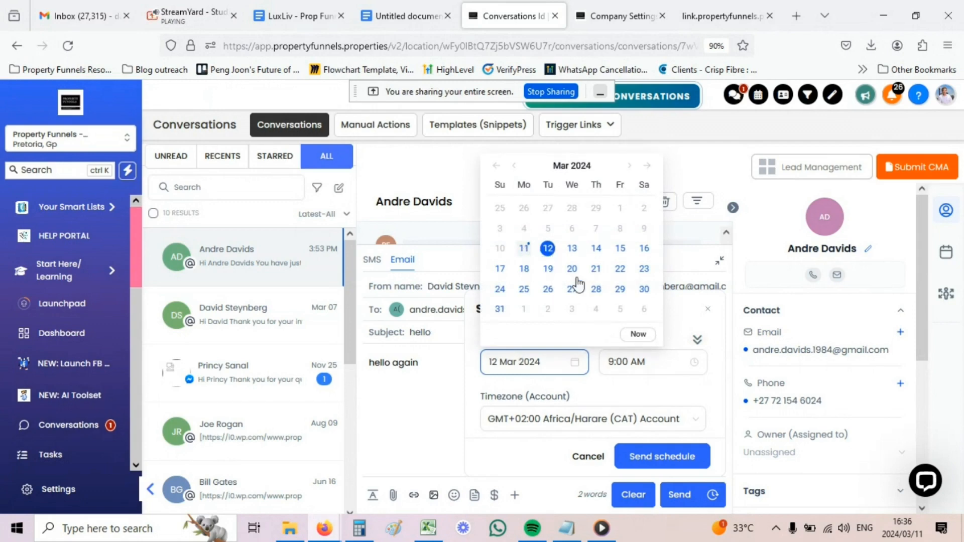
Set the send time to 6:00 PM, schedule the email and collapse the composer to check the scheduled message
left_click(611, 370)
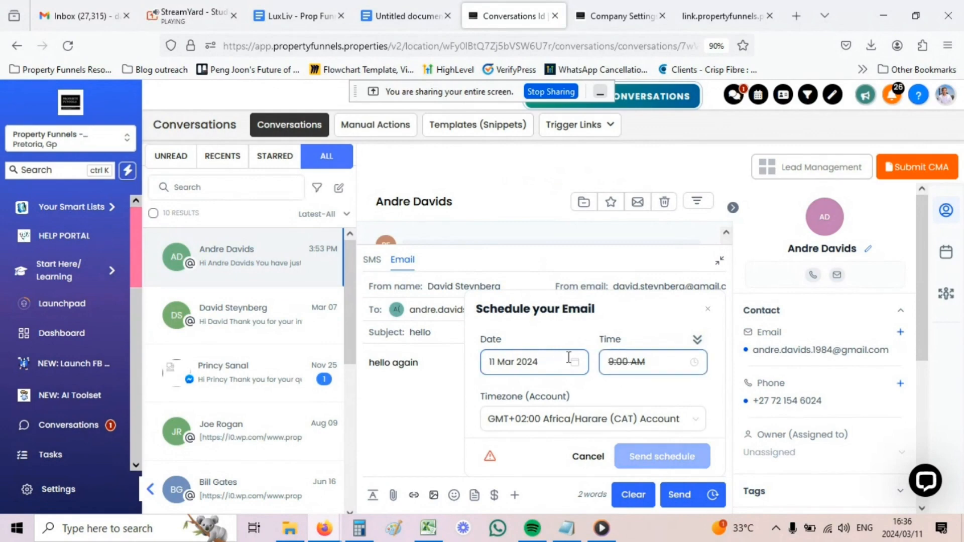
left_click(607, 362)
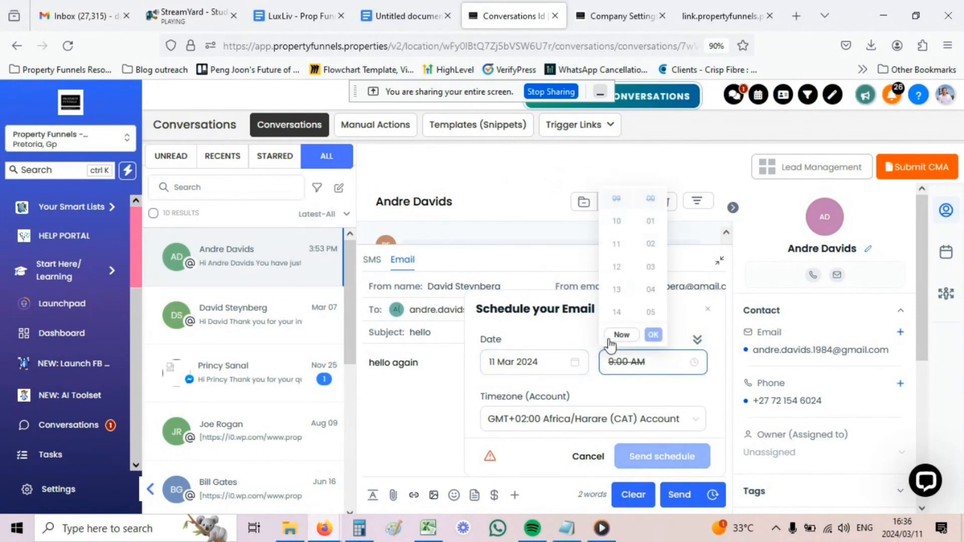
scroll(621, 297, "down", 5)
scroll(621, 297, "up", 5)
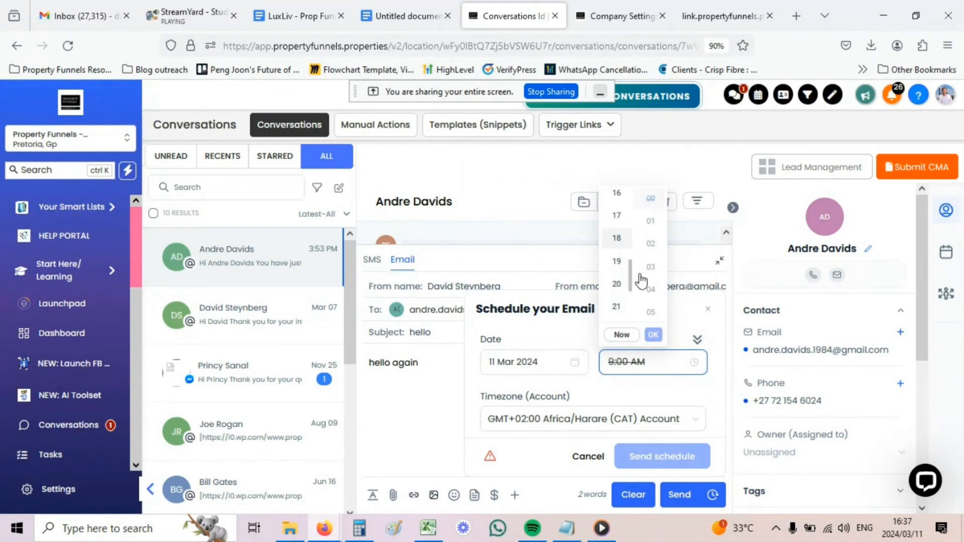
left_click(616, 243)
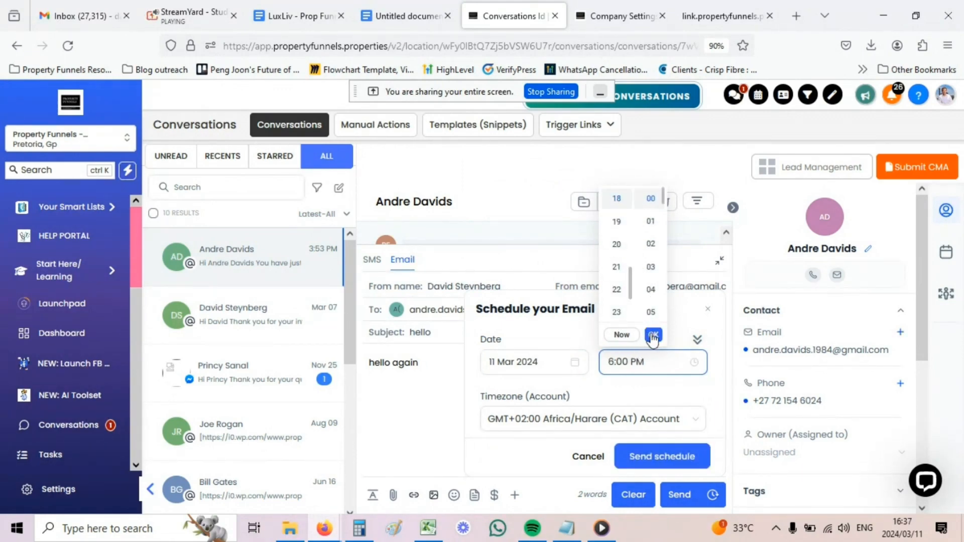
left_click(653, 335)
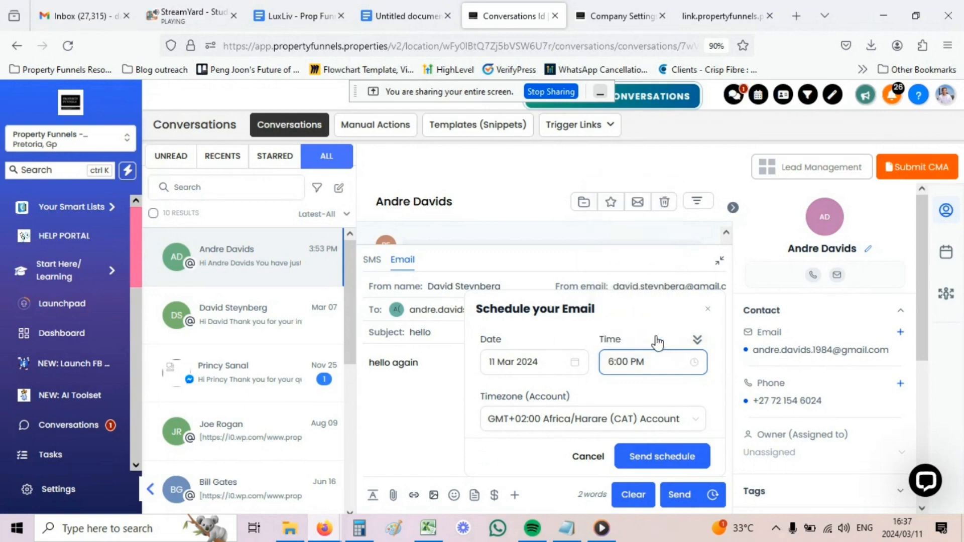
left_click(662, 461)
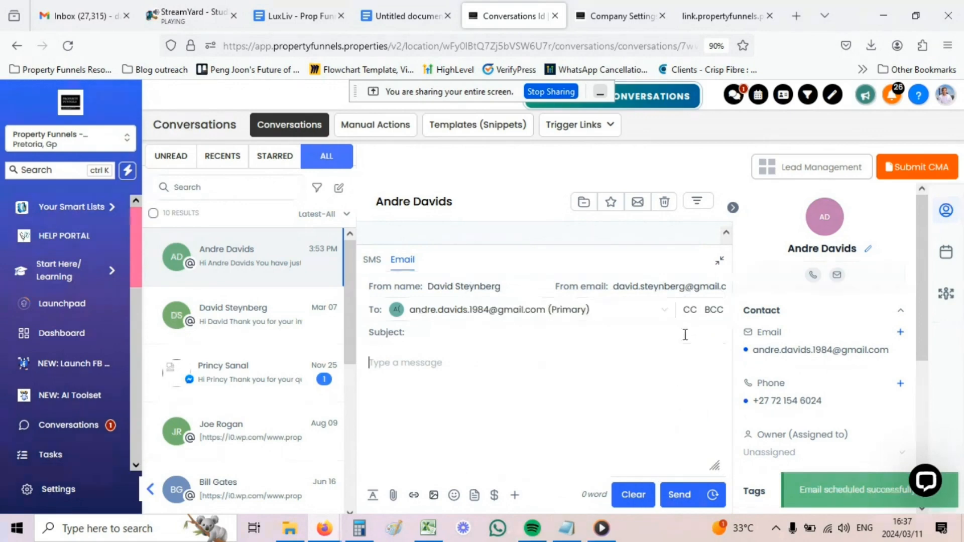
left_click(720, 264)
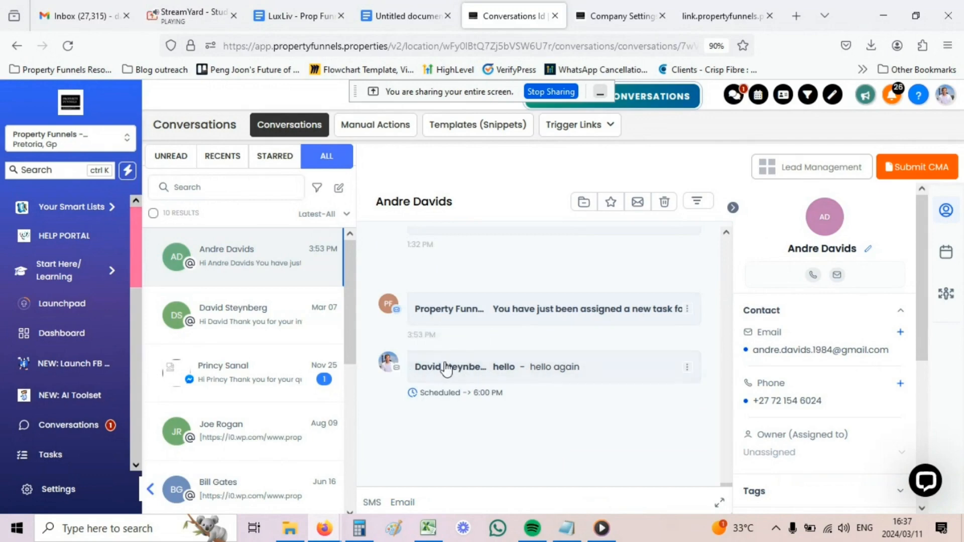
mouse_move(490, 402)
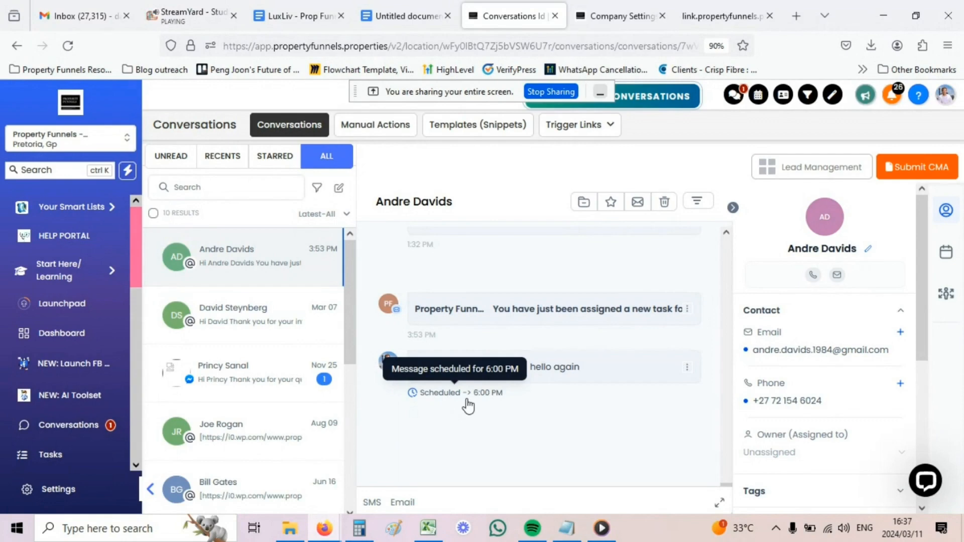
Star the open conversation and show the list of starred conversations
left_click(610, 205)
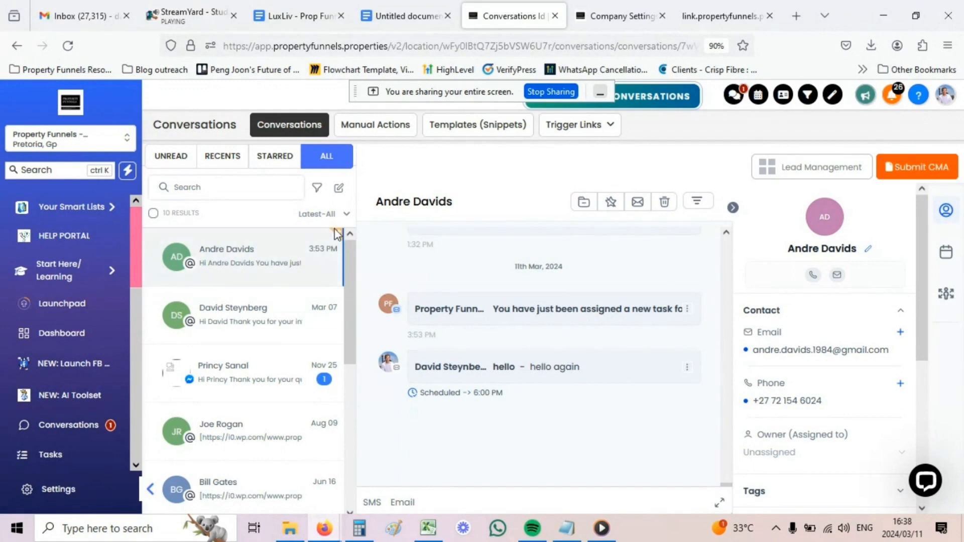
left_click(275, 158)
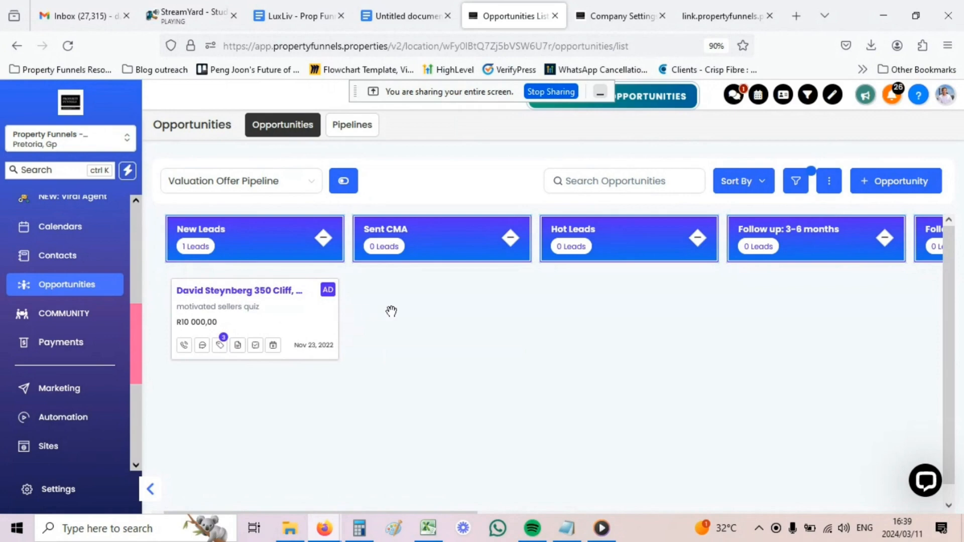
Open the opportunity in the New Leads stage of the Valuation Offer Pipeline and review its contact and opportunity details
left_click_drag(288, 311, 254, 329)
left_click(253, 329)
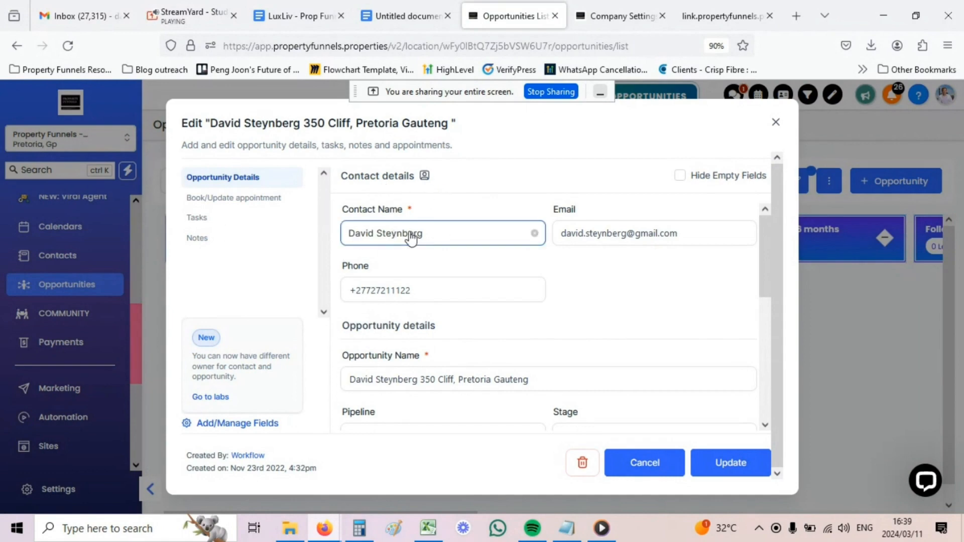
scroll(415, 231, "down", 5)
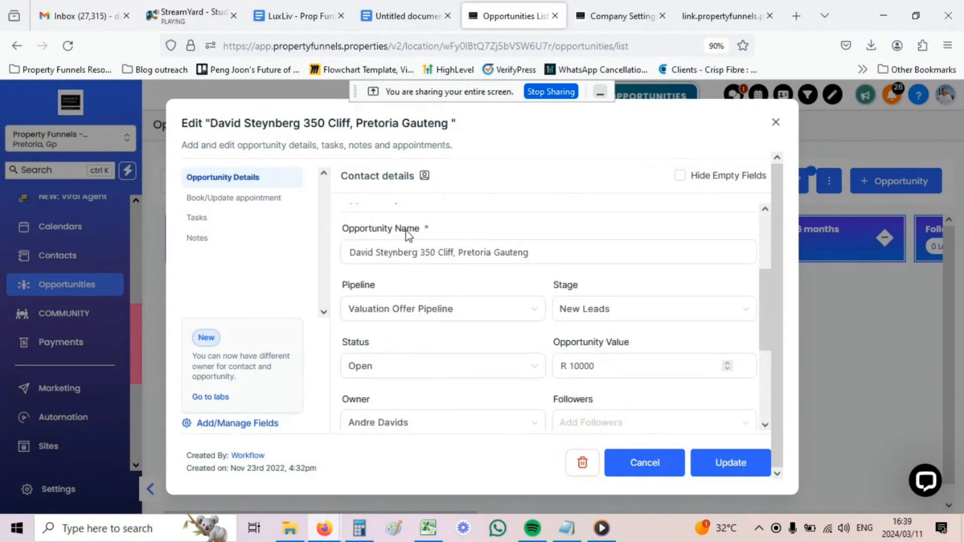
left_click(376, 251)
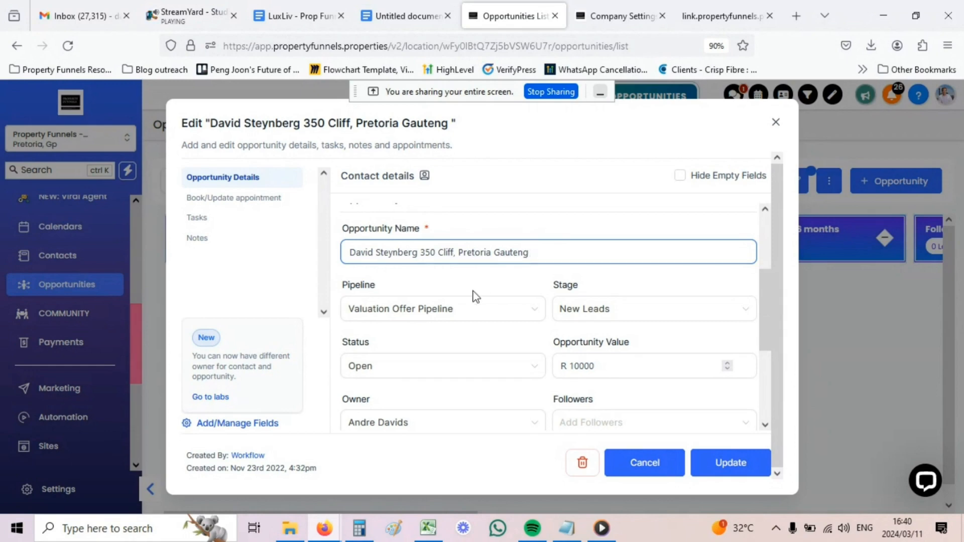
scroll(527, 243, "down", 2)
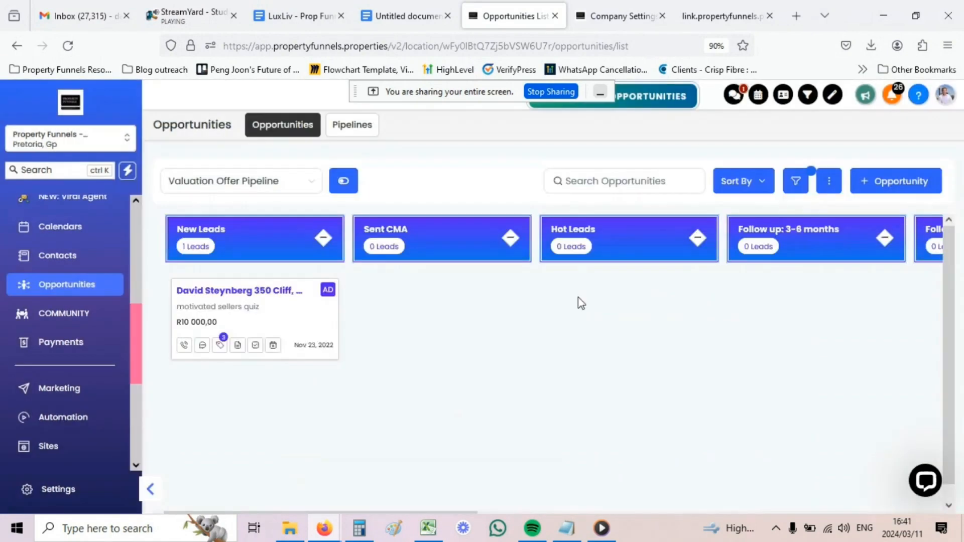
Look through the stages of the Valuation Offer Pipeline, from New Leads to Services Sold
left_click_drag(743, 317, 427, 316)
left_click_drag(888, 311, 498, 323)
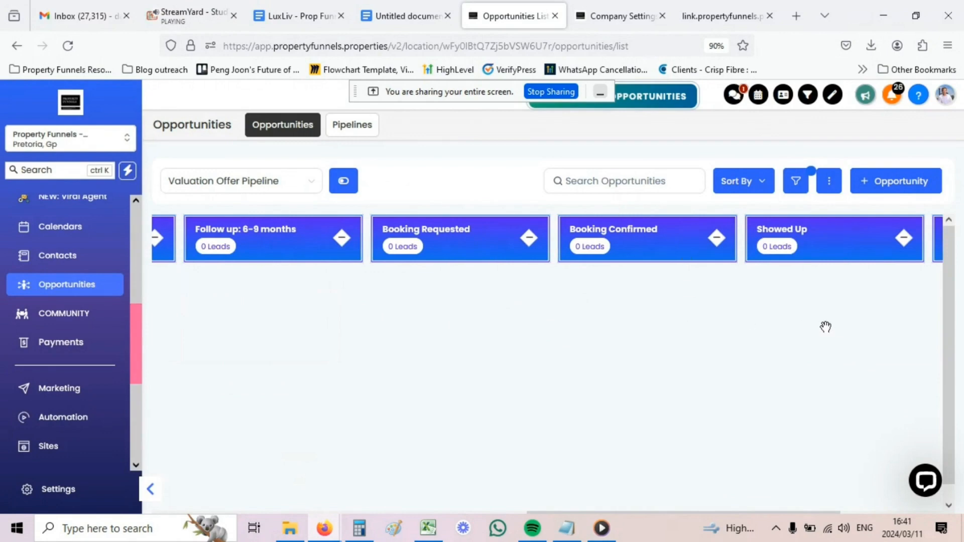
left_click_drag(823, 327, 645, 331)
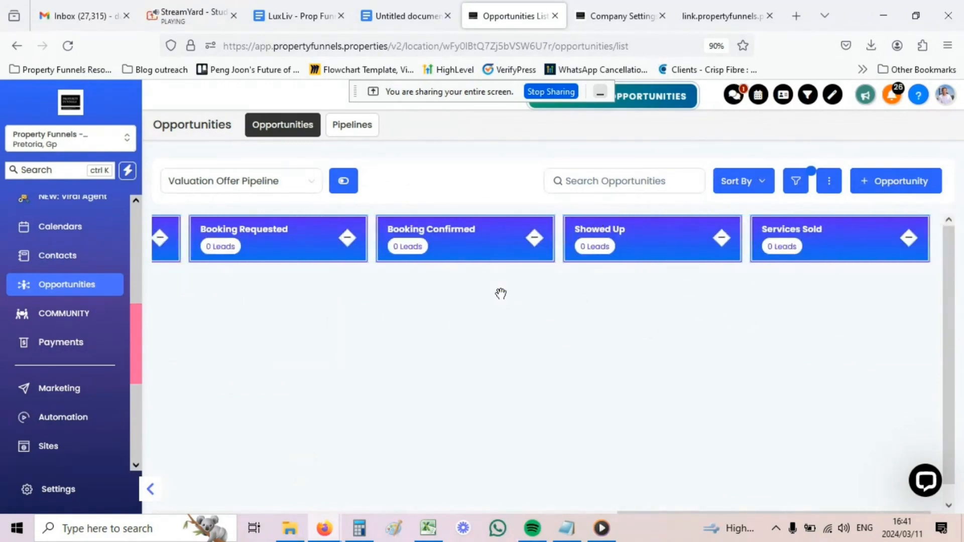
left_click_drag(215, 303, 828, 321)
left_click_drag(266, 355, 527, 321)
left_click_drag(835, 310, 540, 314)
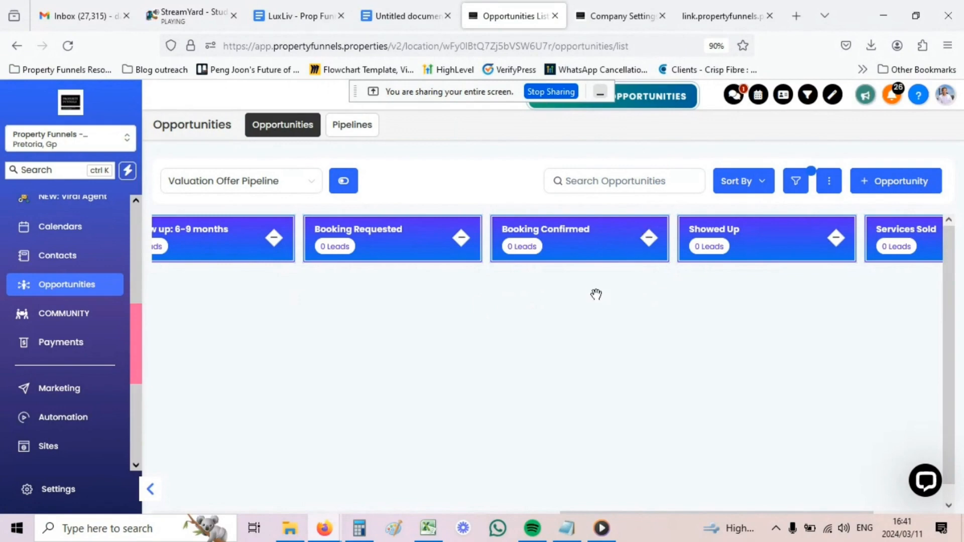
left_click_drag(303, 312, 847, 314)
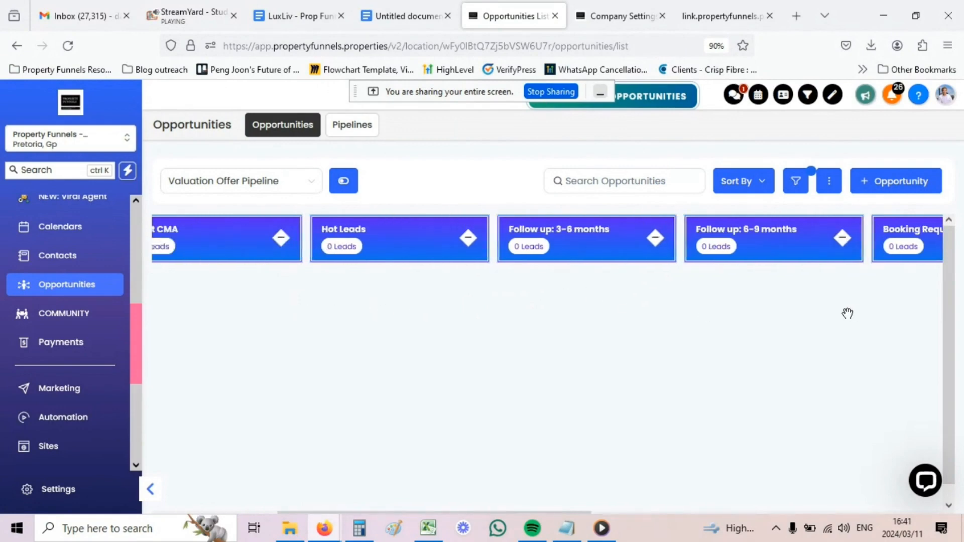
left_click_drag(291, 311, 639, 307)
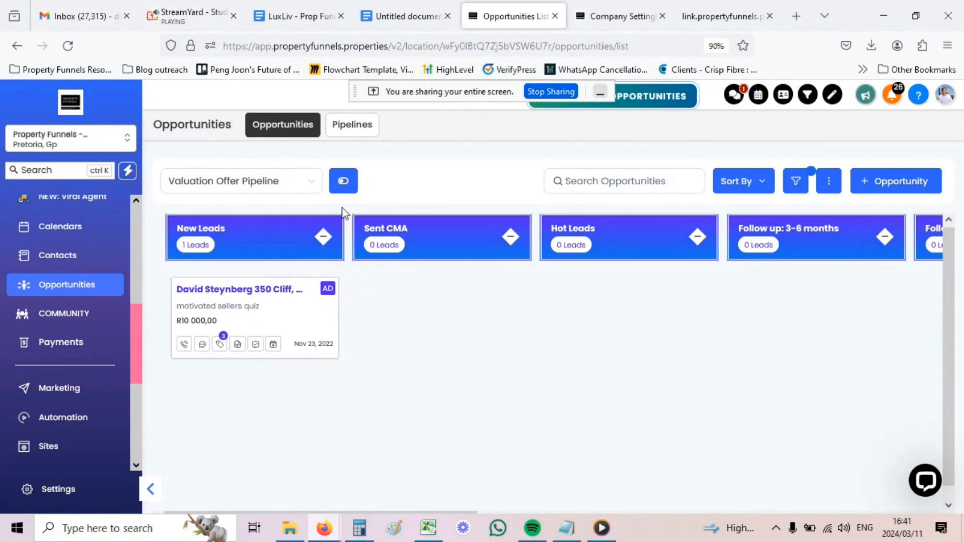
left_click_drag(796, 374, 553, 366)
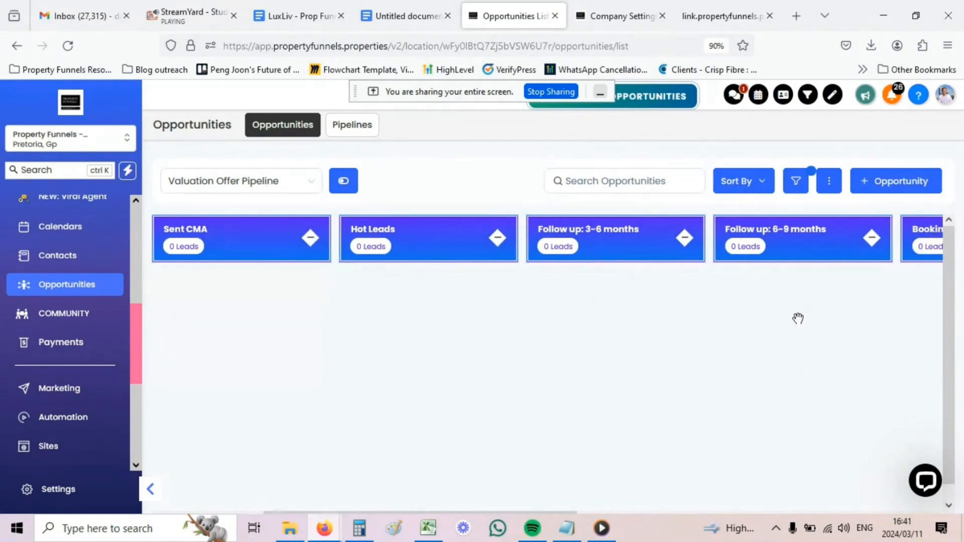
left_click_drag(796, 318, 520, 319)
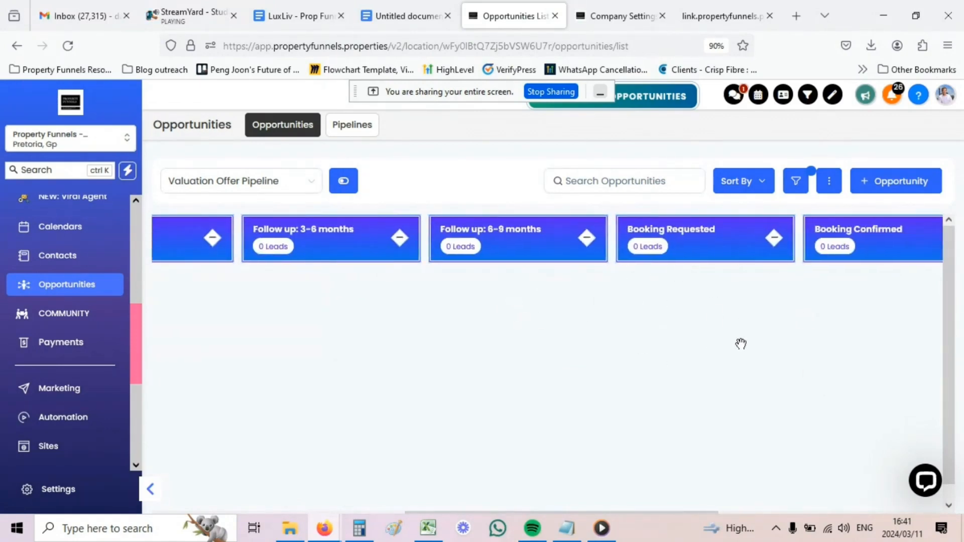
Examine the Valuation Offer Pipeline's closing stages through Services Sold, and revisit its Sent CMA, Hot Leads and follow-up stages
left_click_drag(740, 344, 377, 338)
left_click_drag(688, 339, 572, 340)
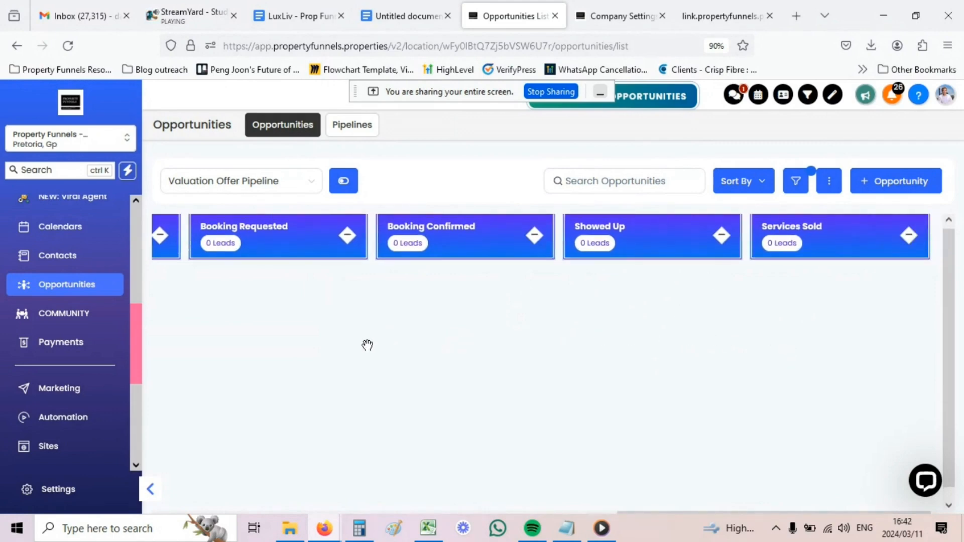
left_click_drag(368, 344, 550, 352)
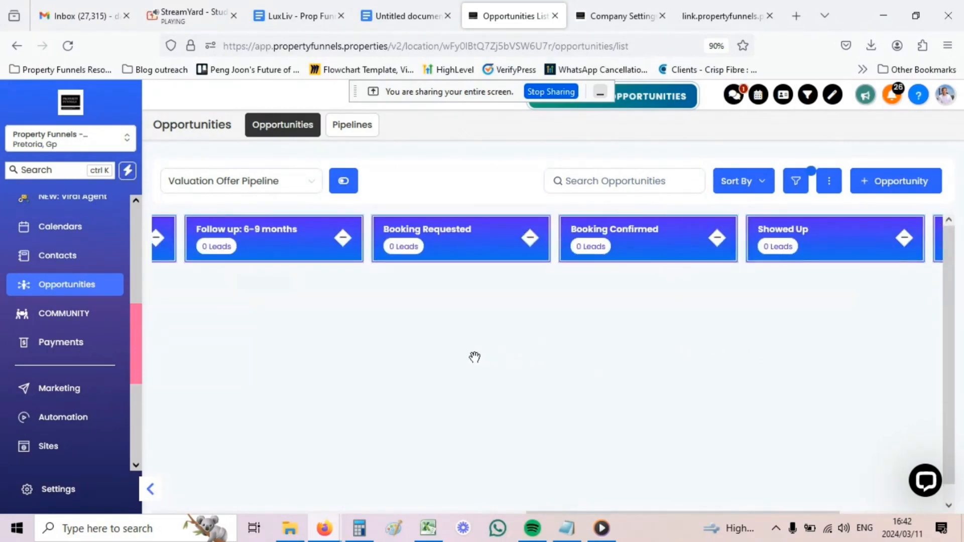
left_click_drag(282, 355, 710, 374)
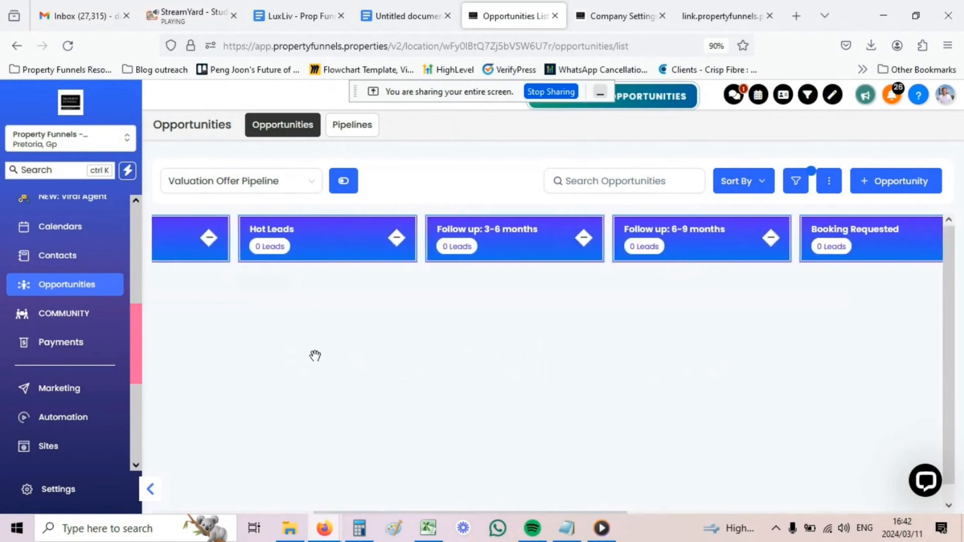
left_click_drag(315, 354, 607, 361)
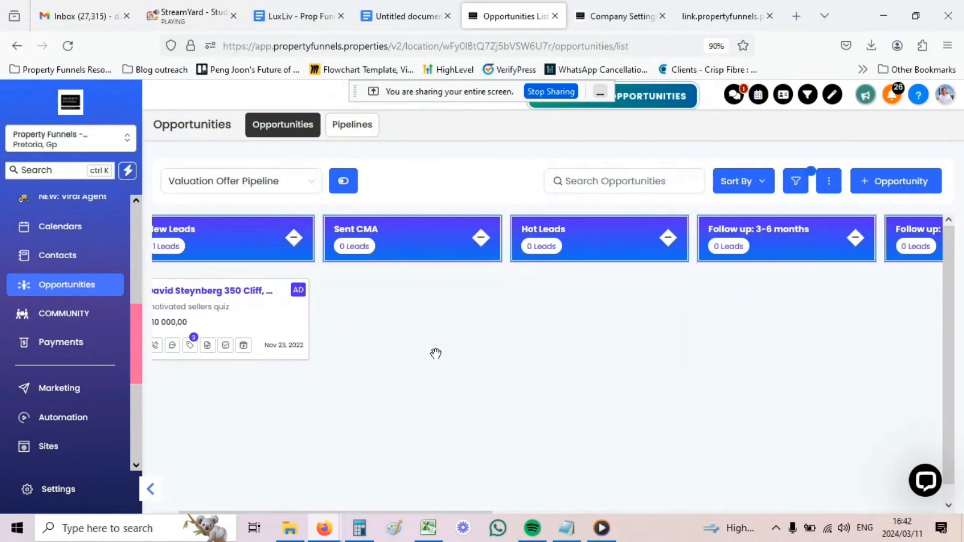
left_click_drag(447, 353, 503, 353)
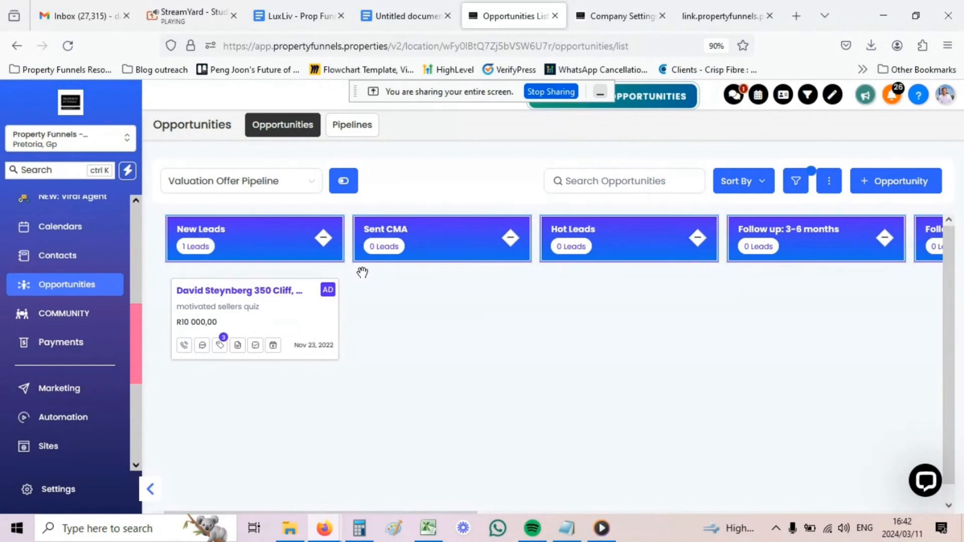
left_click_drag(615, 293, 486, 295)
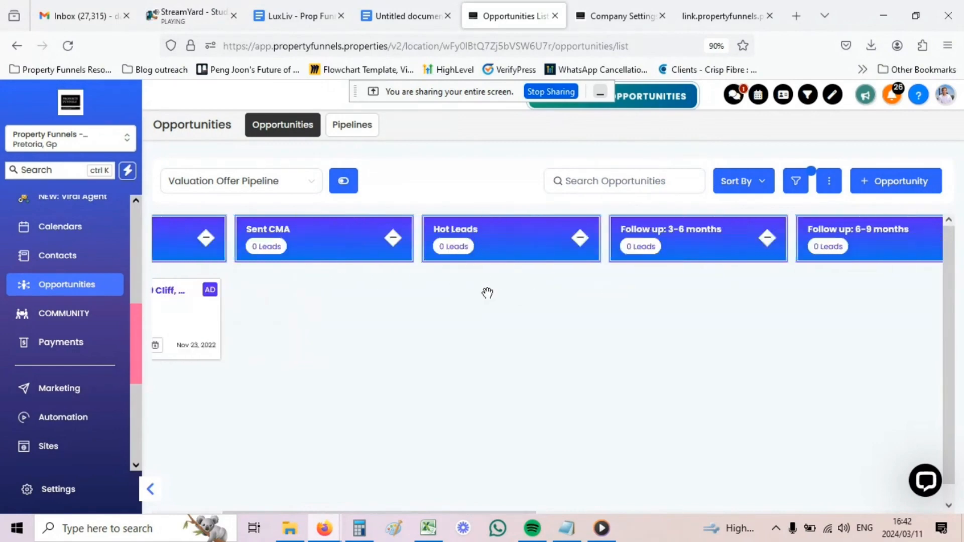
left_click_drag(809, 286, 549, 291)
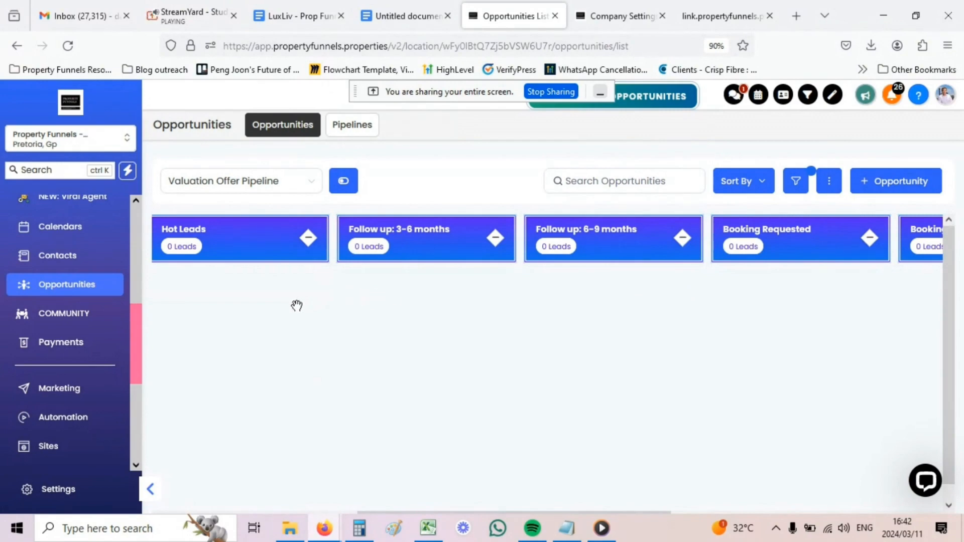
Move the opportunity from the New Leads stage to the Follow up: 6-9 months stage of the Valuation Offer Pipeline
left_click_drag(296, 305, 574, 310)
left_click_drag(214, 309, 856, 303)
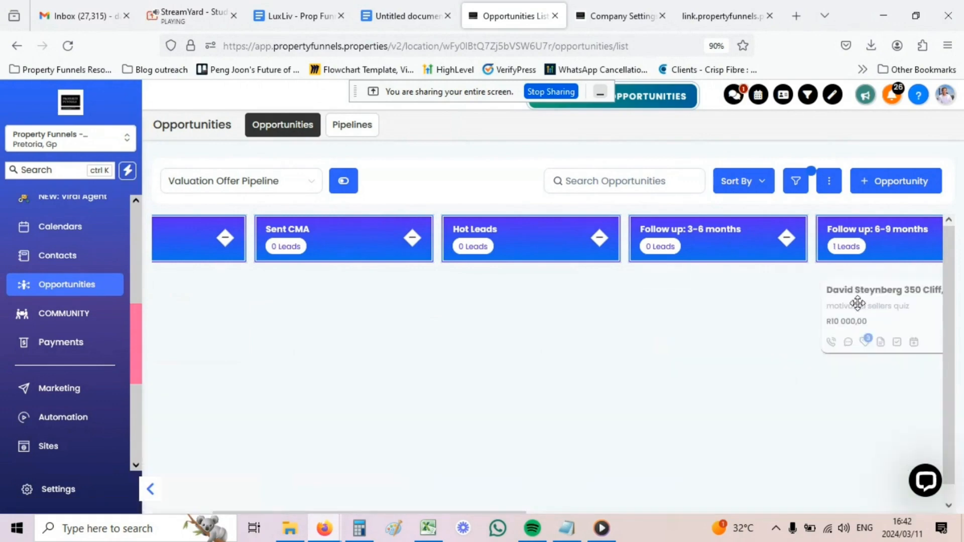
left_click_drag(745, 312, 453, 312)
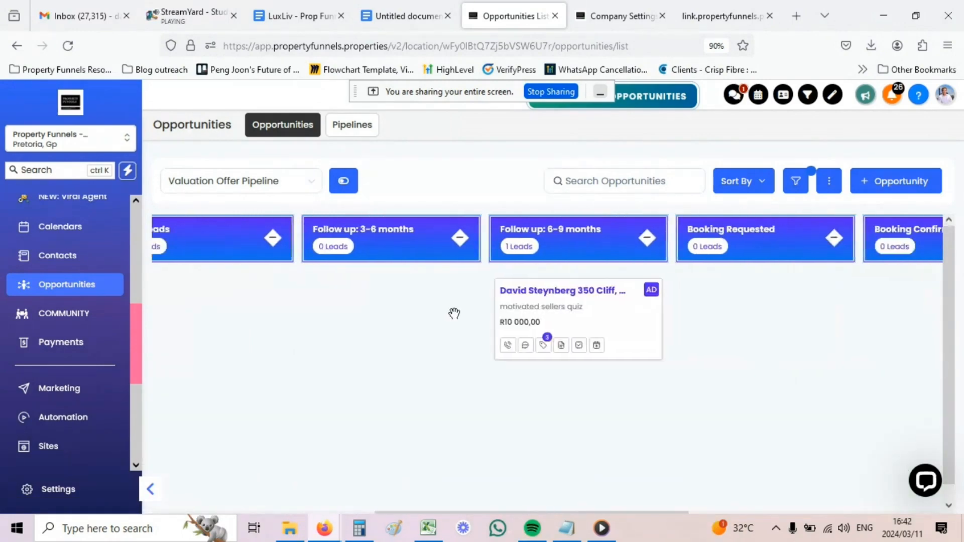